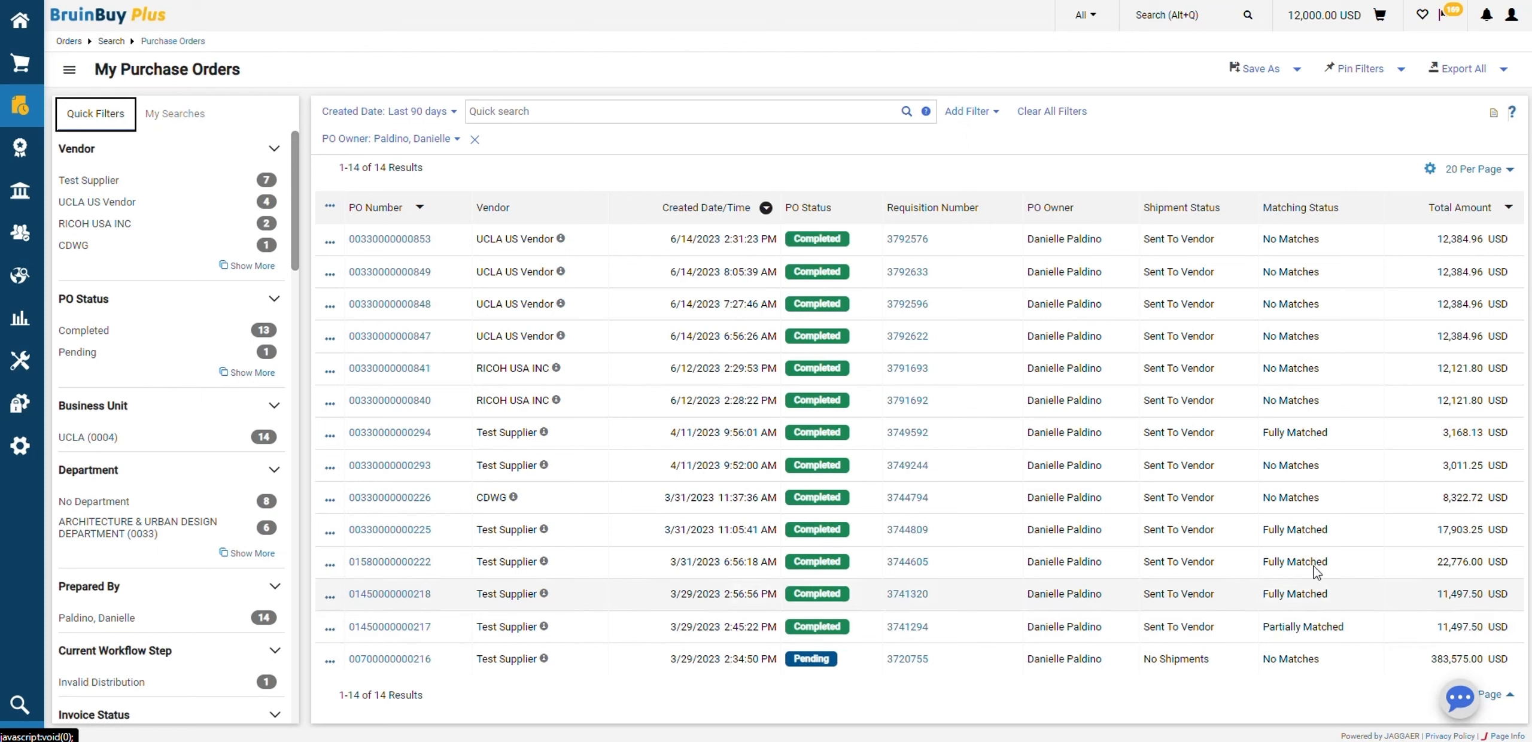
Open the UCLA US Vendor purchase order created 6/14/2023 7:27:46 AM and create a quantity receipt for it
left_click(410, 307)
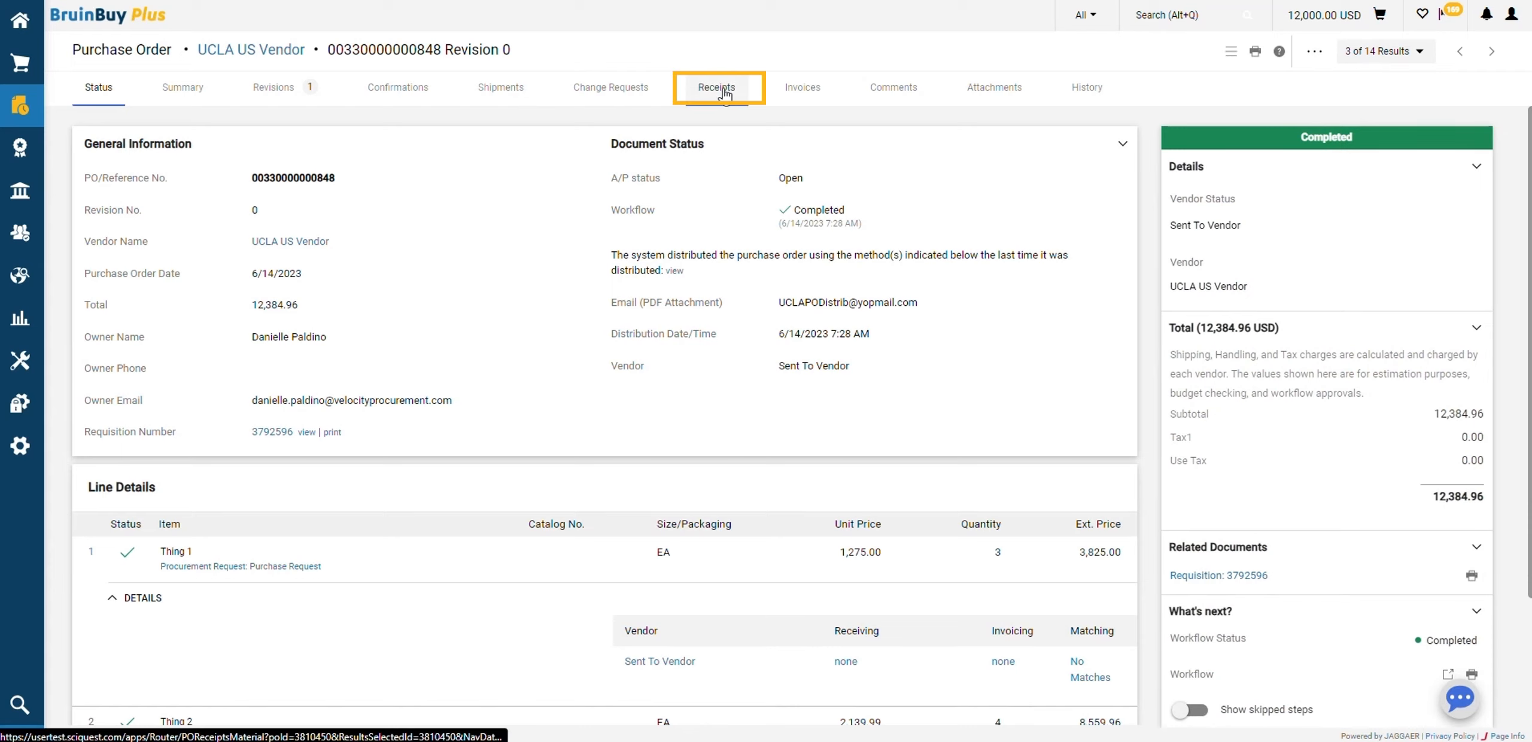
left_click(718, 90)
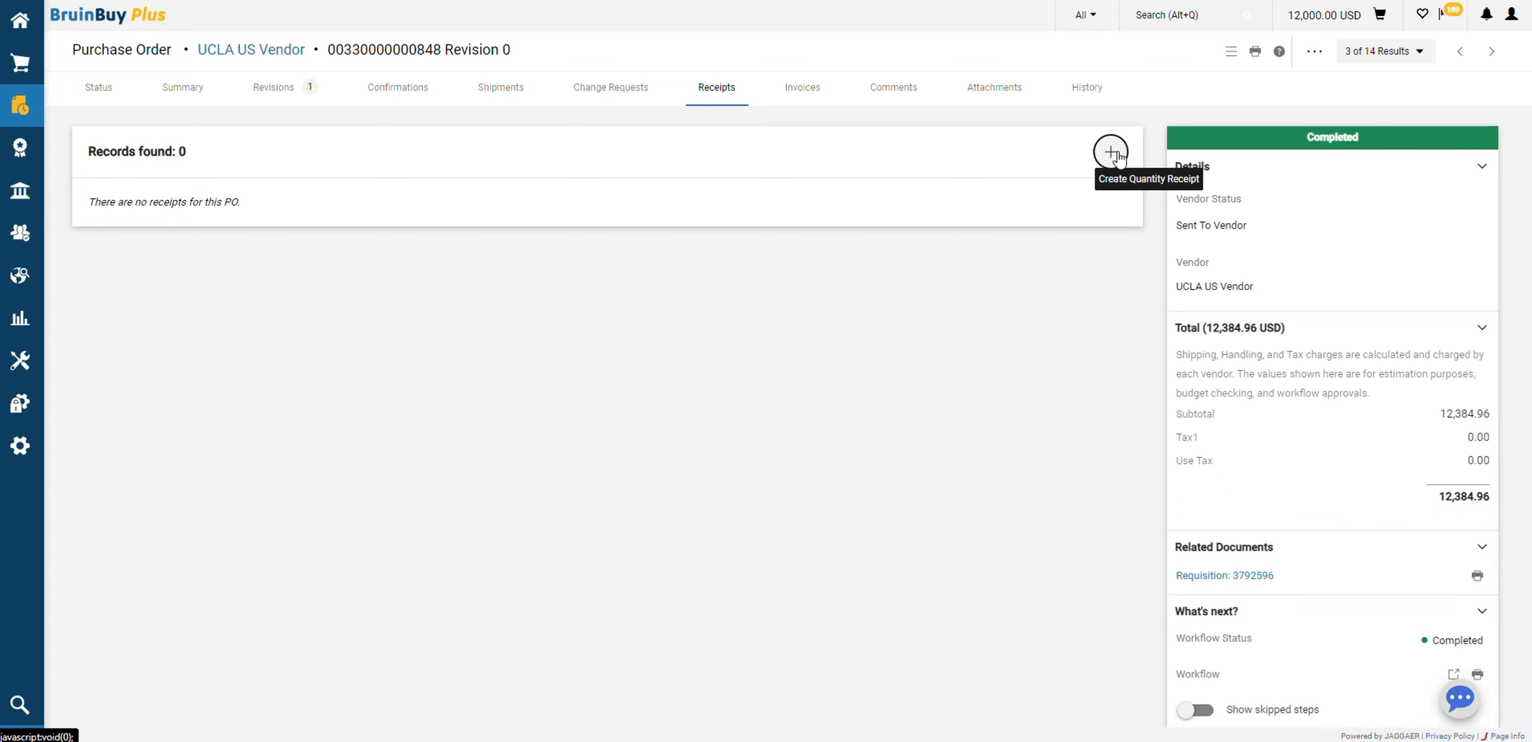
left_click(1116, 155)
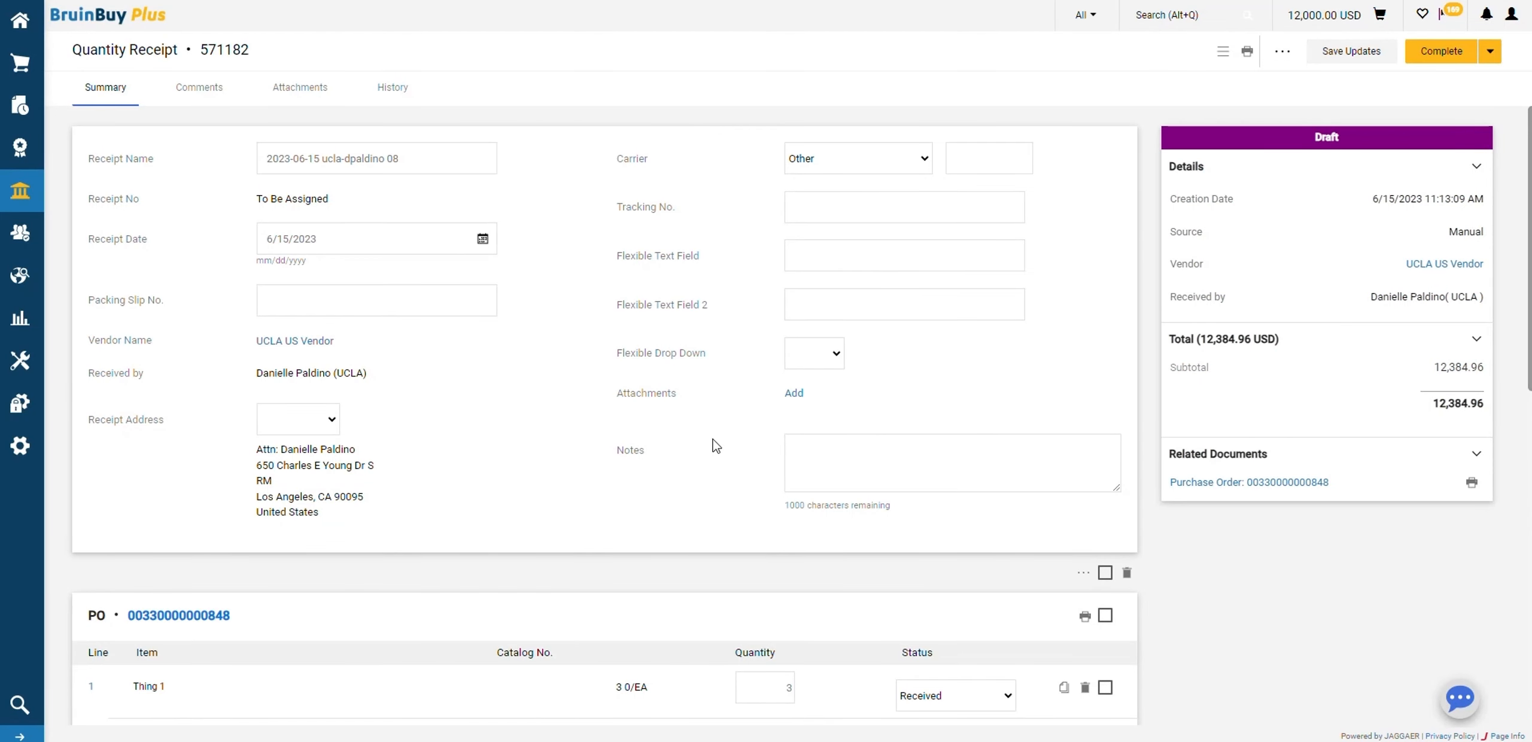
Receive only a quantity of 2 of Thing 1 on the draft receipt and complete it
scroll(810, 446, "down", 5)
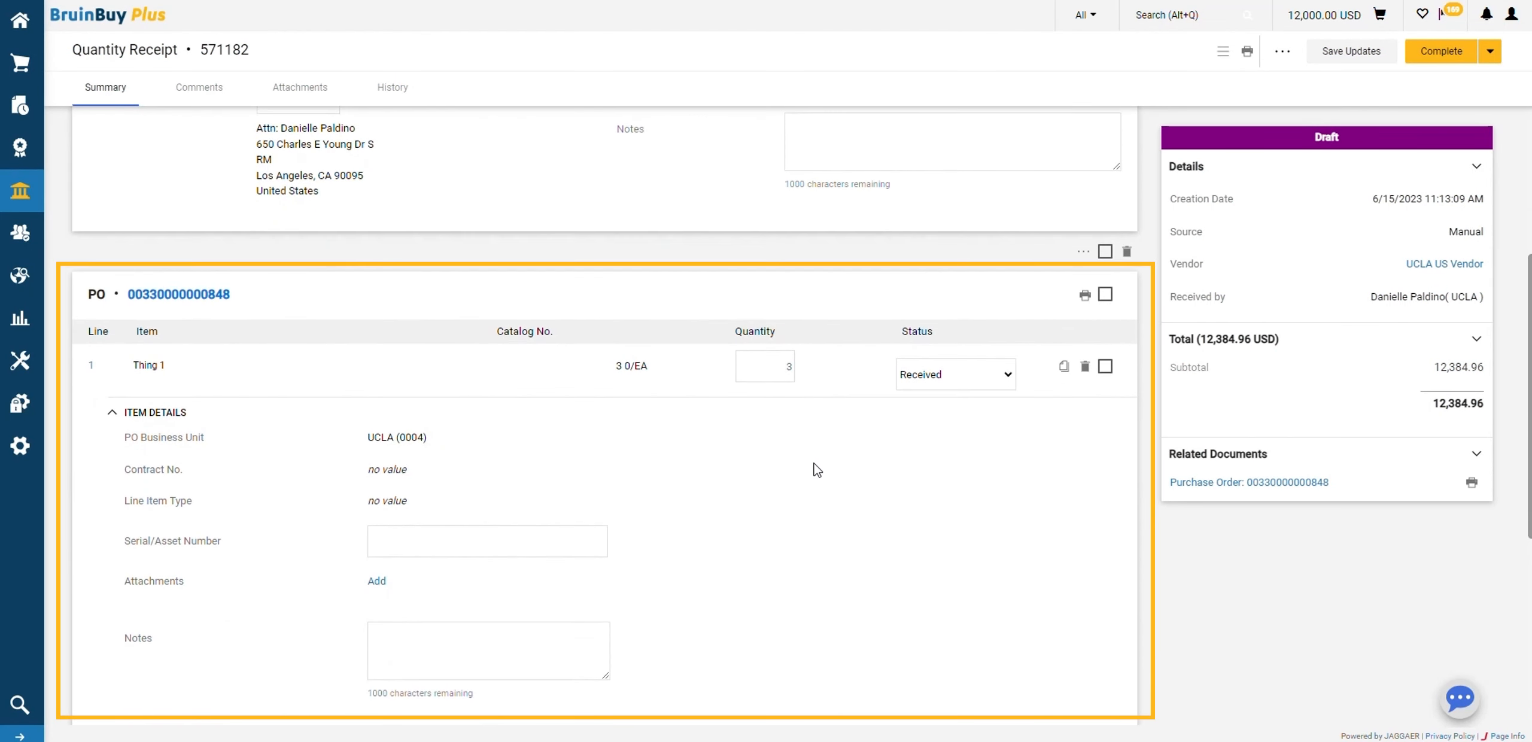
scroll(819, 465, "down", 3)
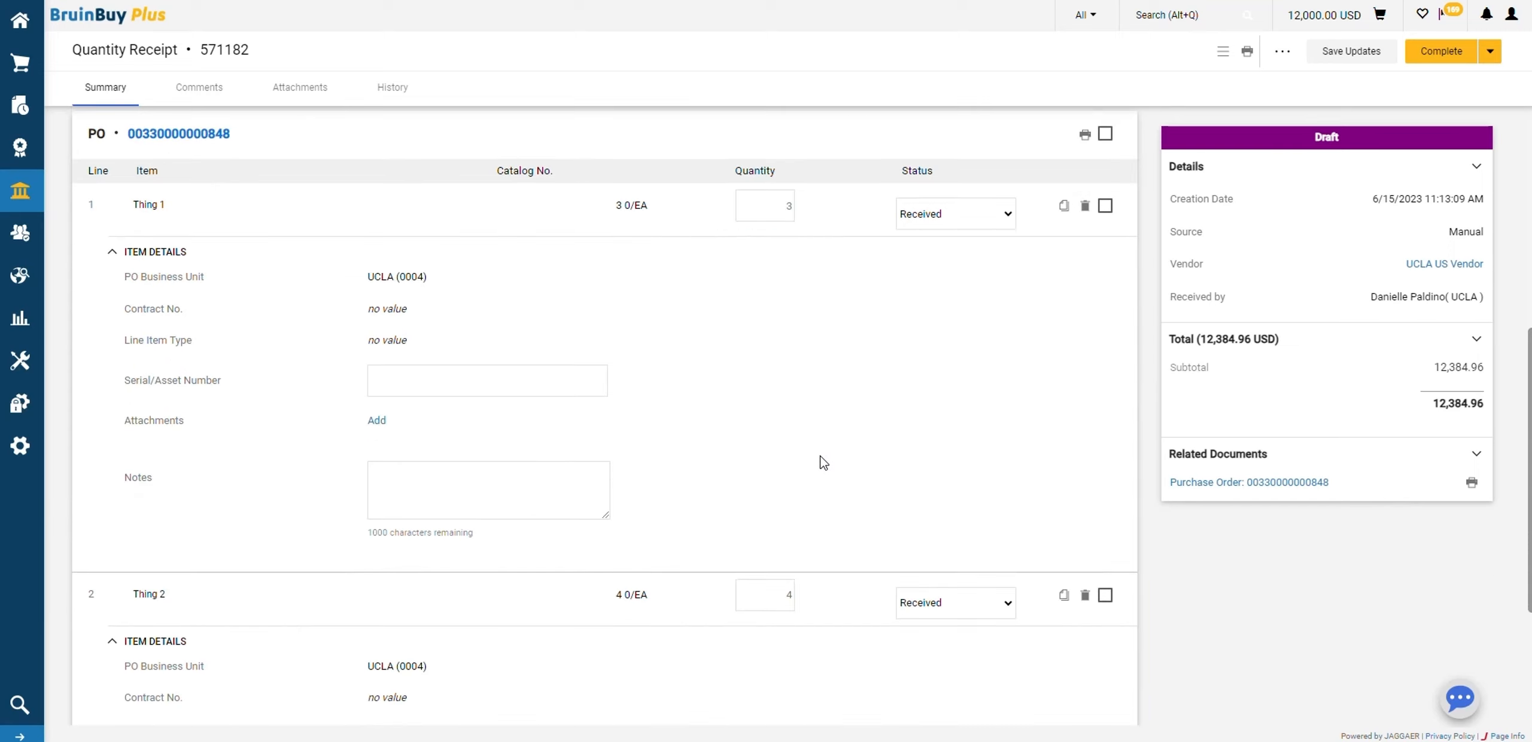
scroll(824, 462, "down", 1)
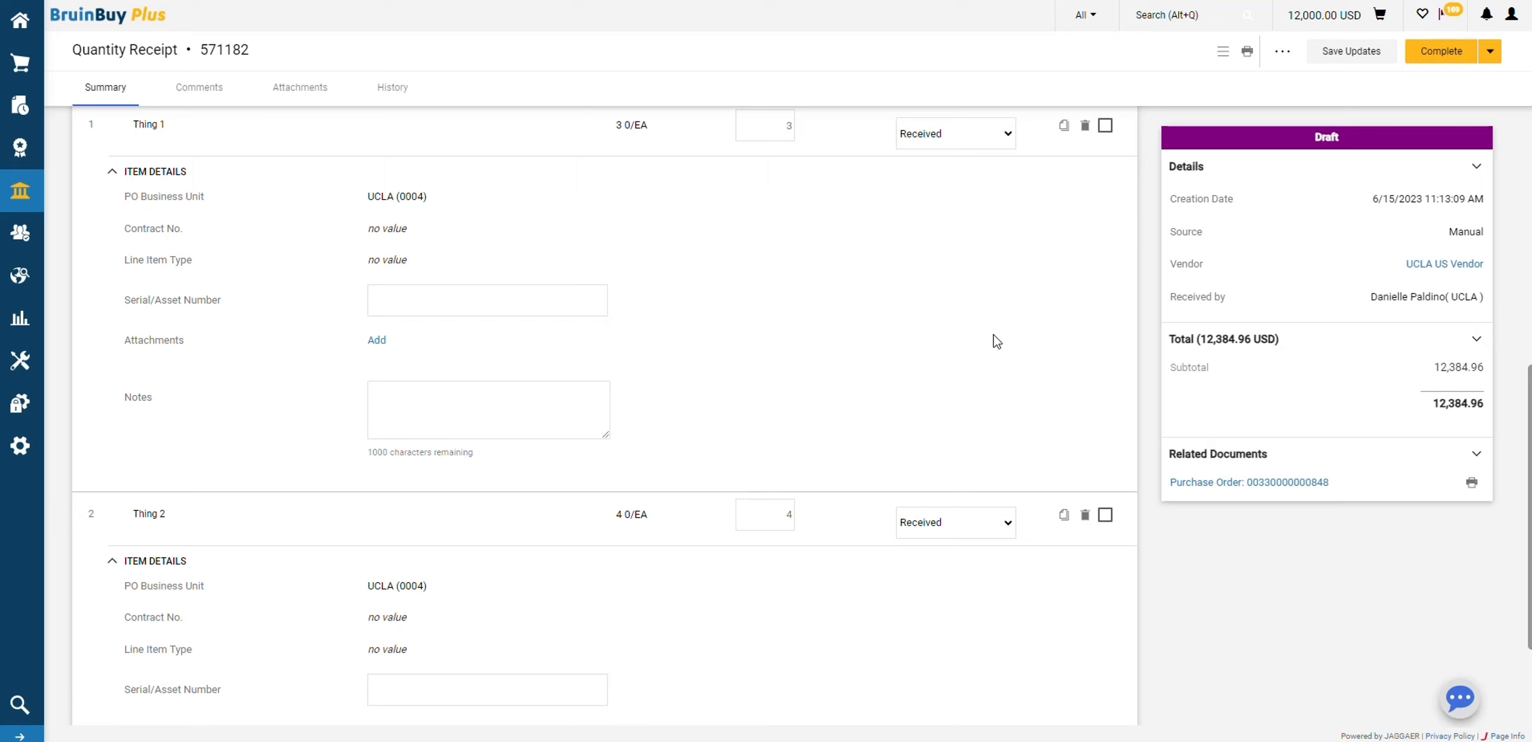
left_click_drag(762, 126, 824, 130)
type("2")
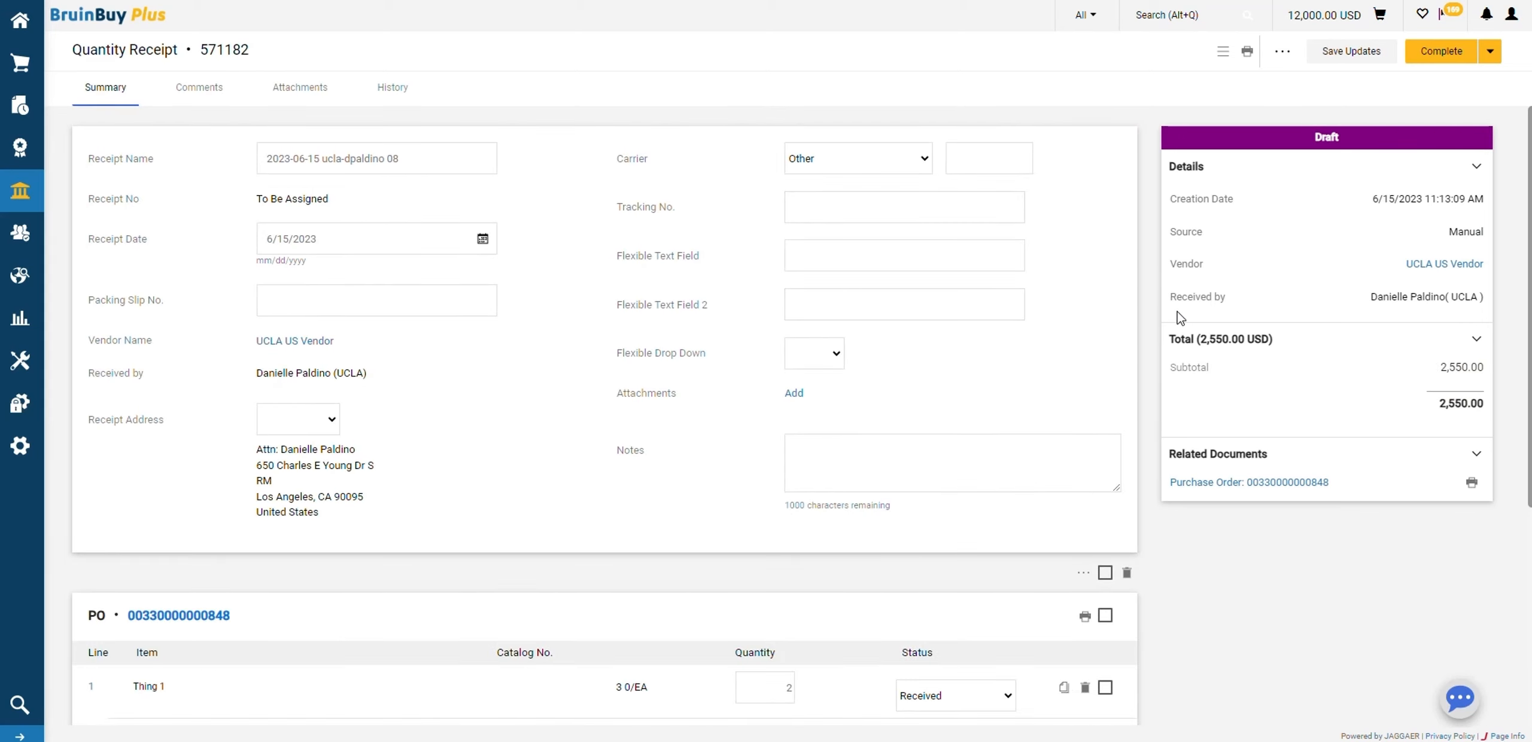
left_click(1453, 53)
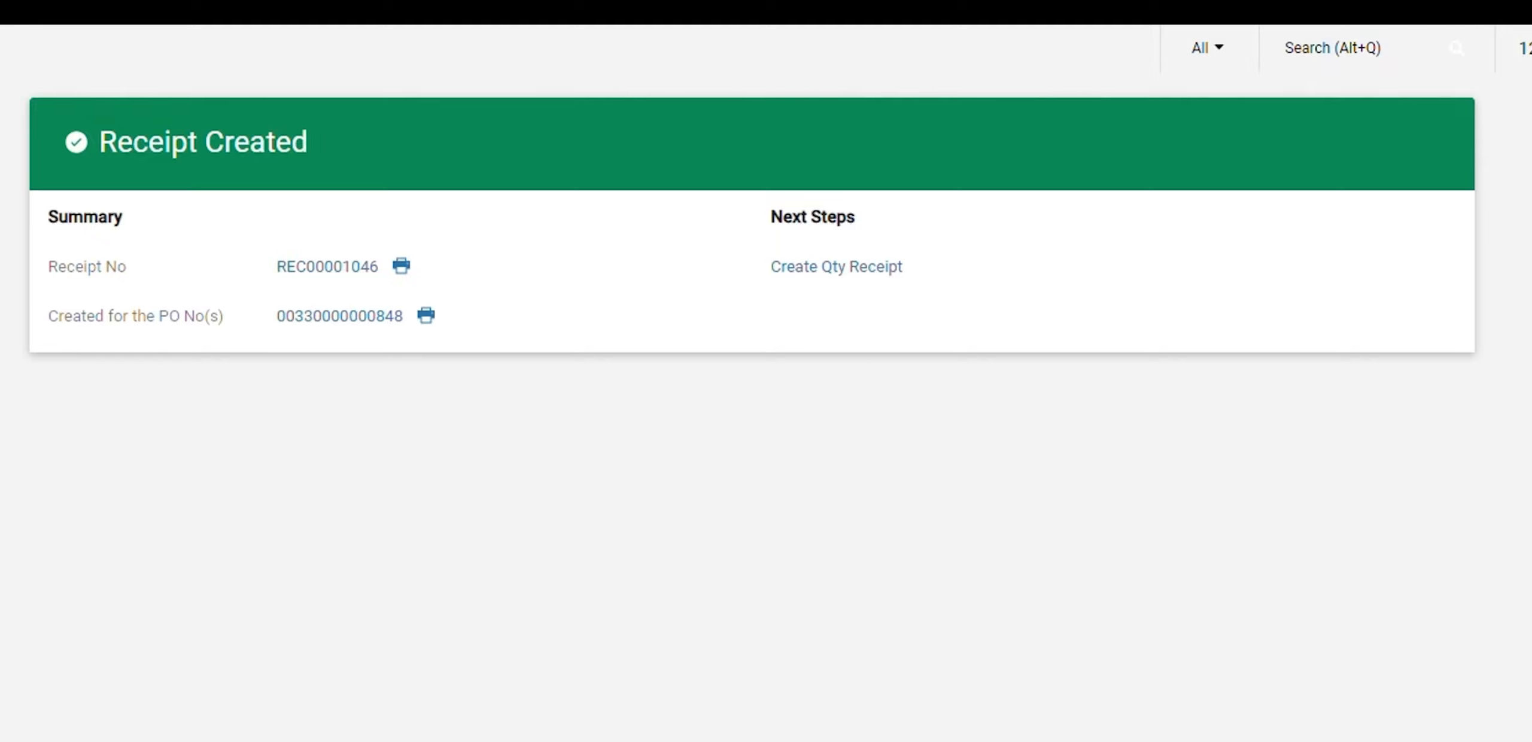
Go to the purchase order's receipts from the confirmation and open the quantity receipt dated 6/15/2023
left_click(365, 317)
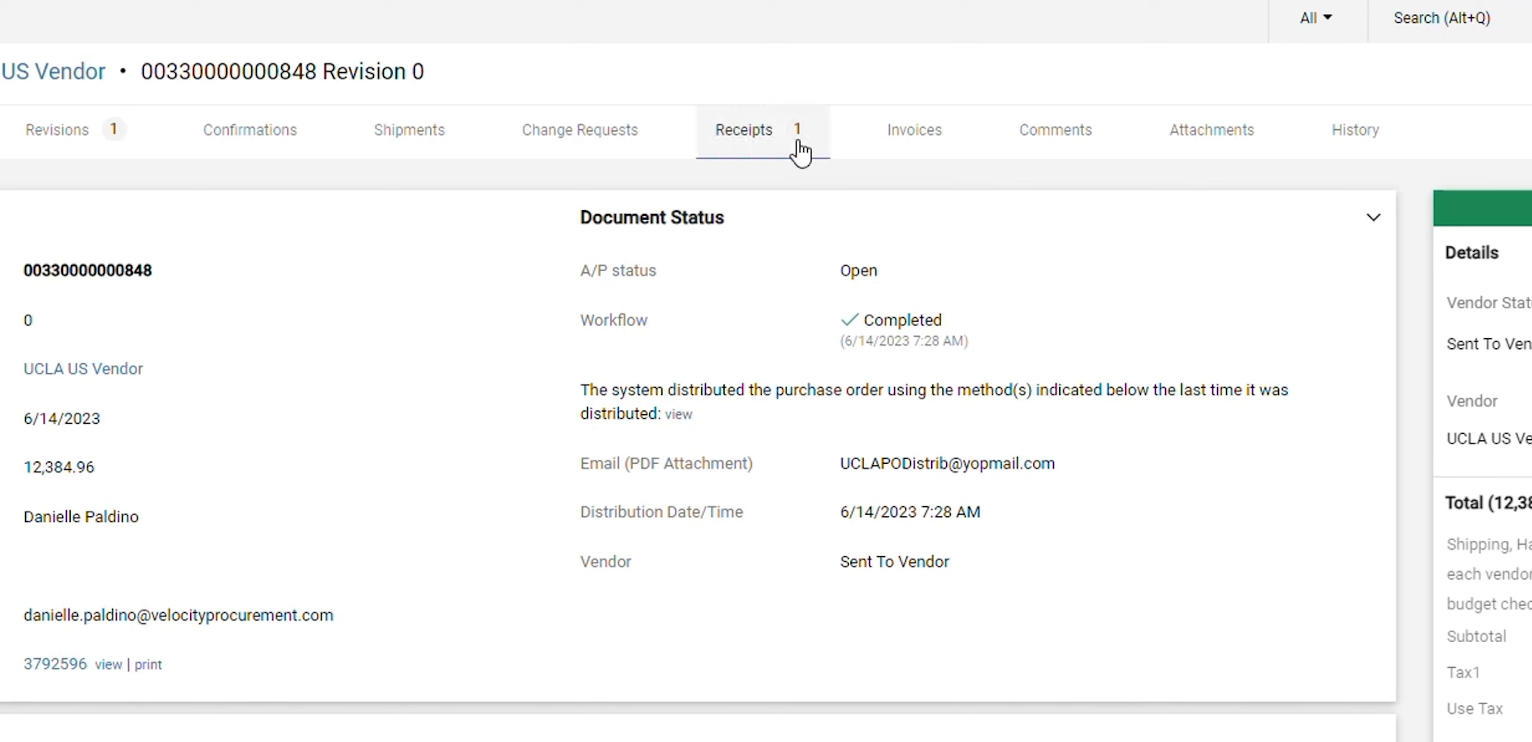
left_click(737, 143)
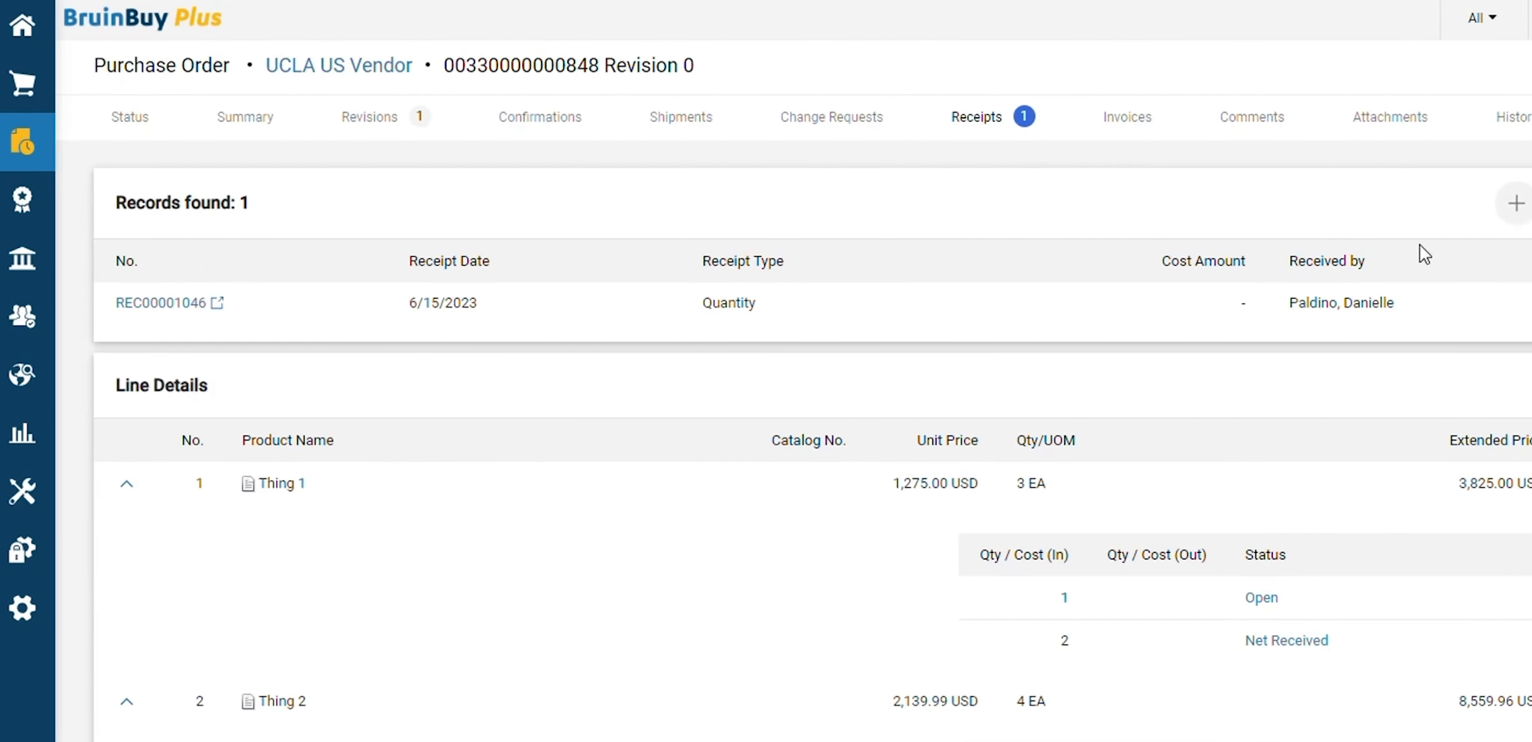
left_click(179, 319)
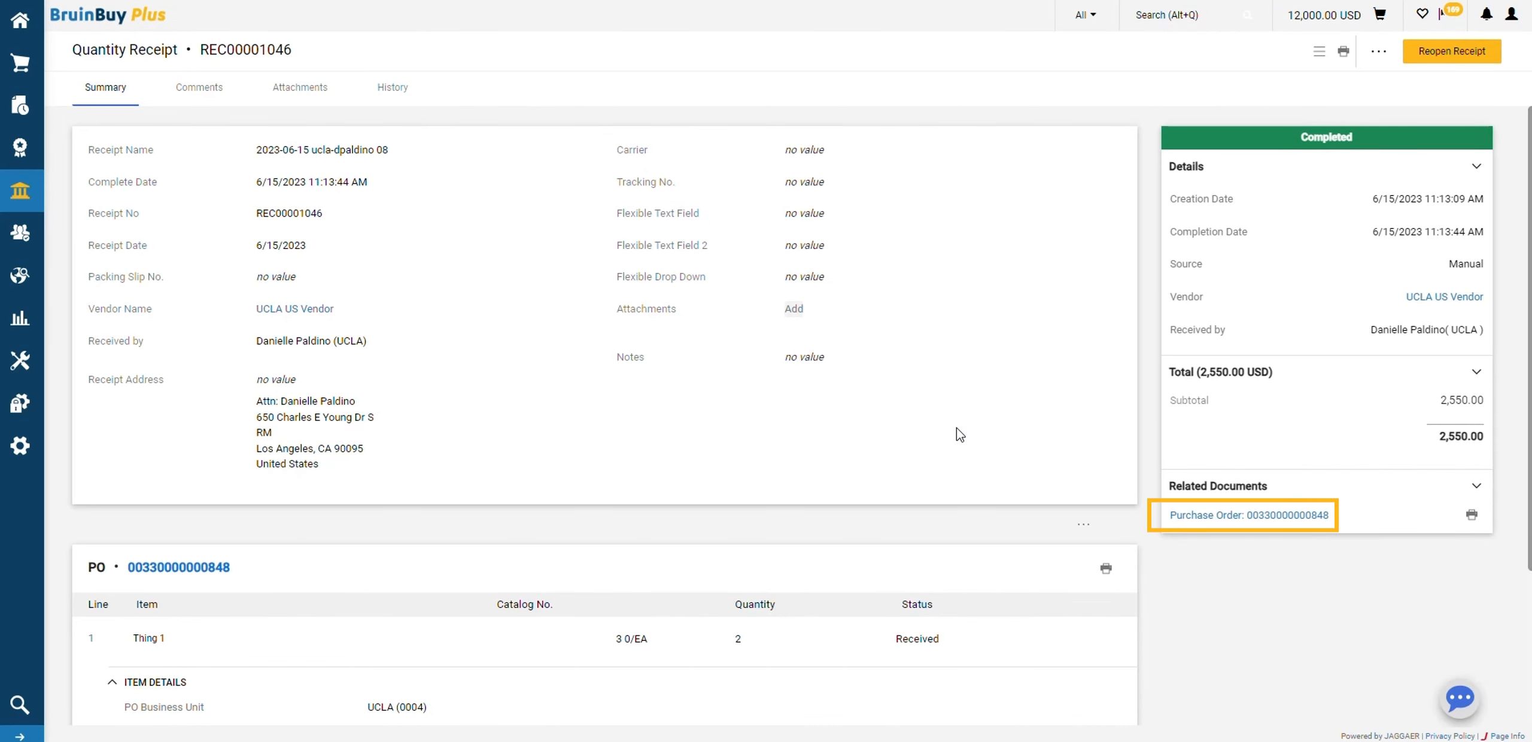
scroll(957, 429, "down", 4)
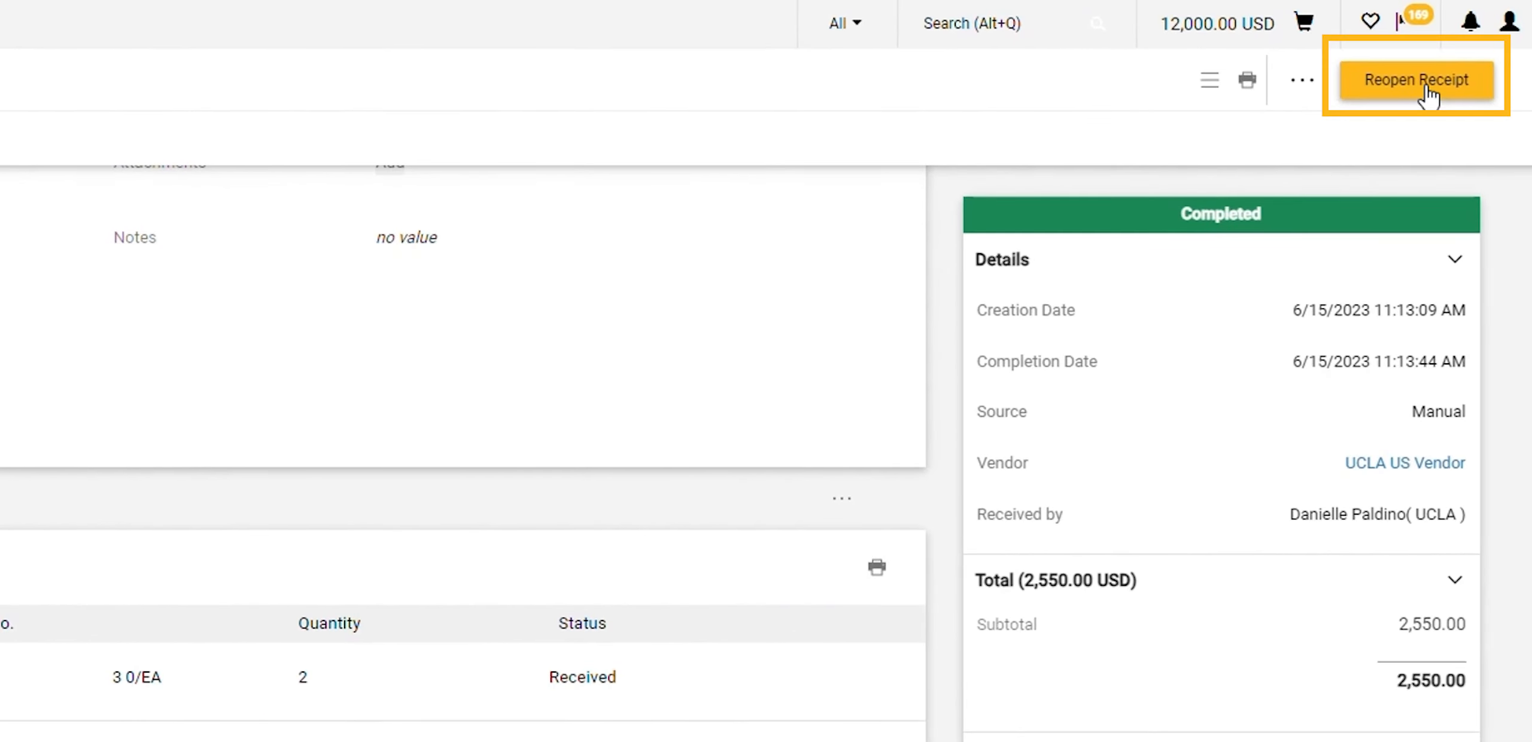
Reopen the completed receipt with the comment "missed one" as the reason
left_click(1428, 88)
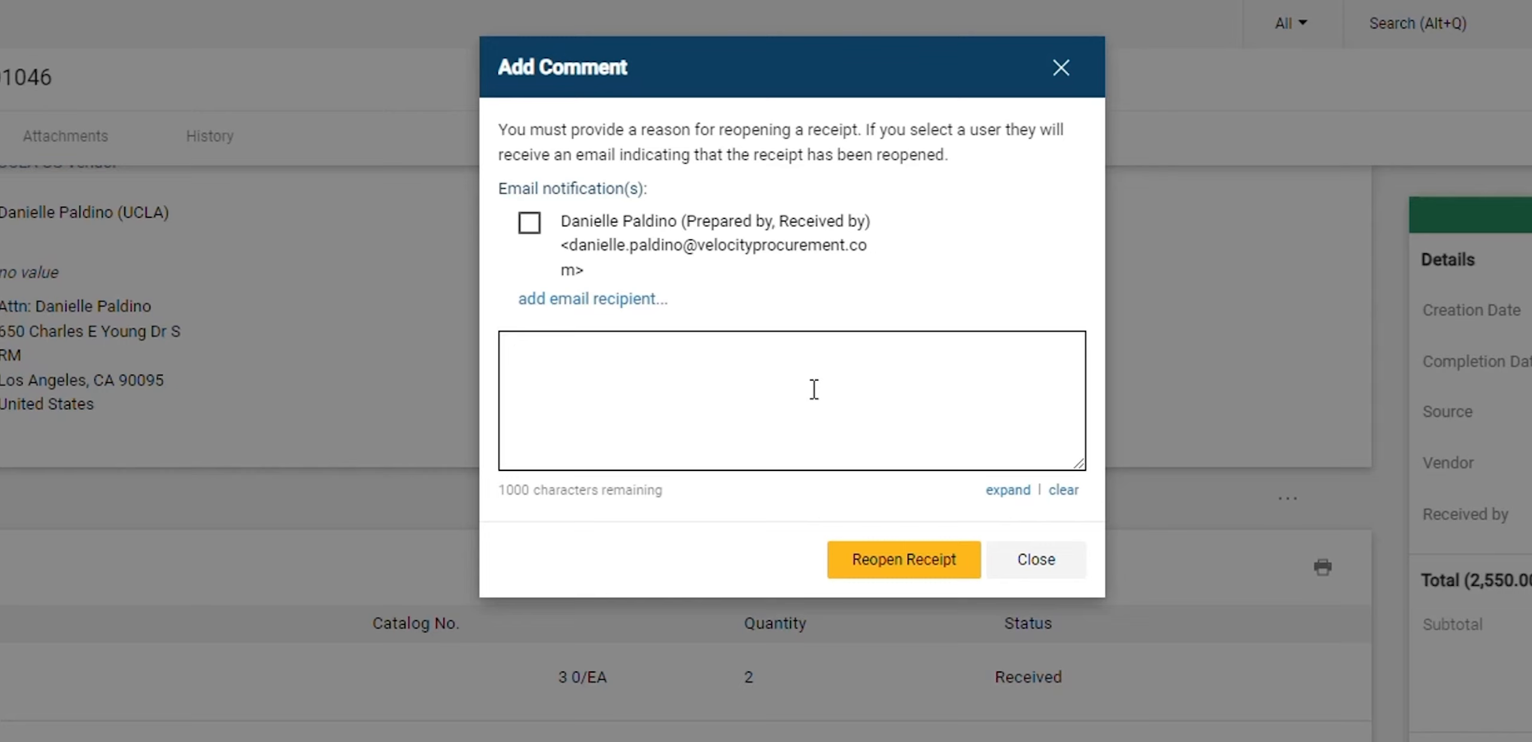
type("missed one")
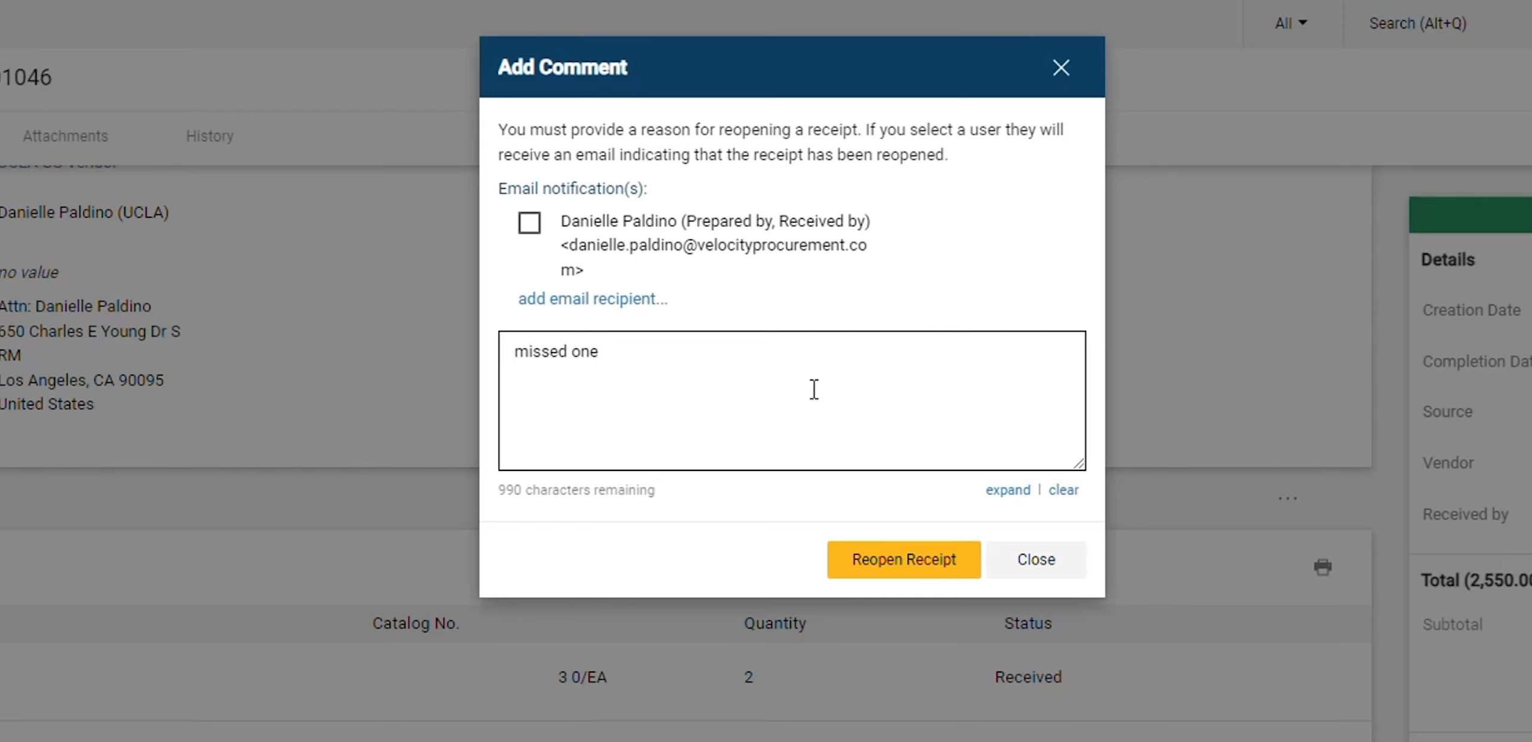
left_click(877, 558)
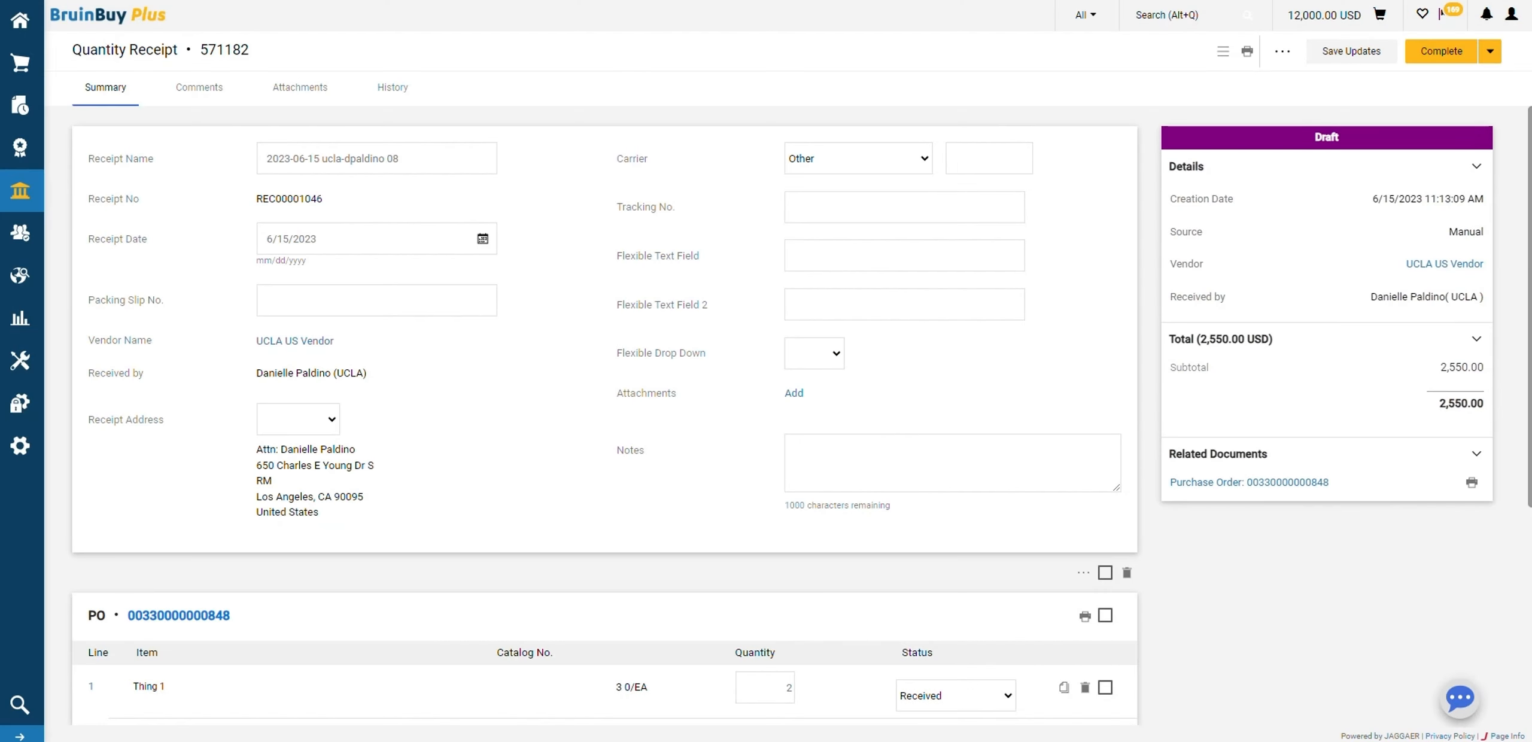
Set the received quantity of Thing 1 to 3 and complete the reopened receipt
scroll(1030, 410, "down", 4)
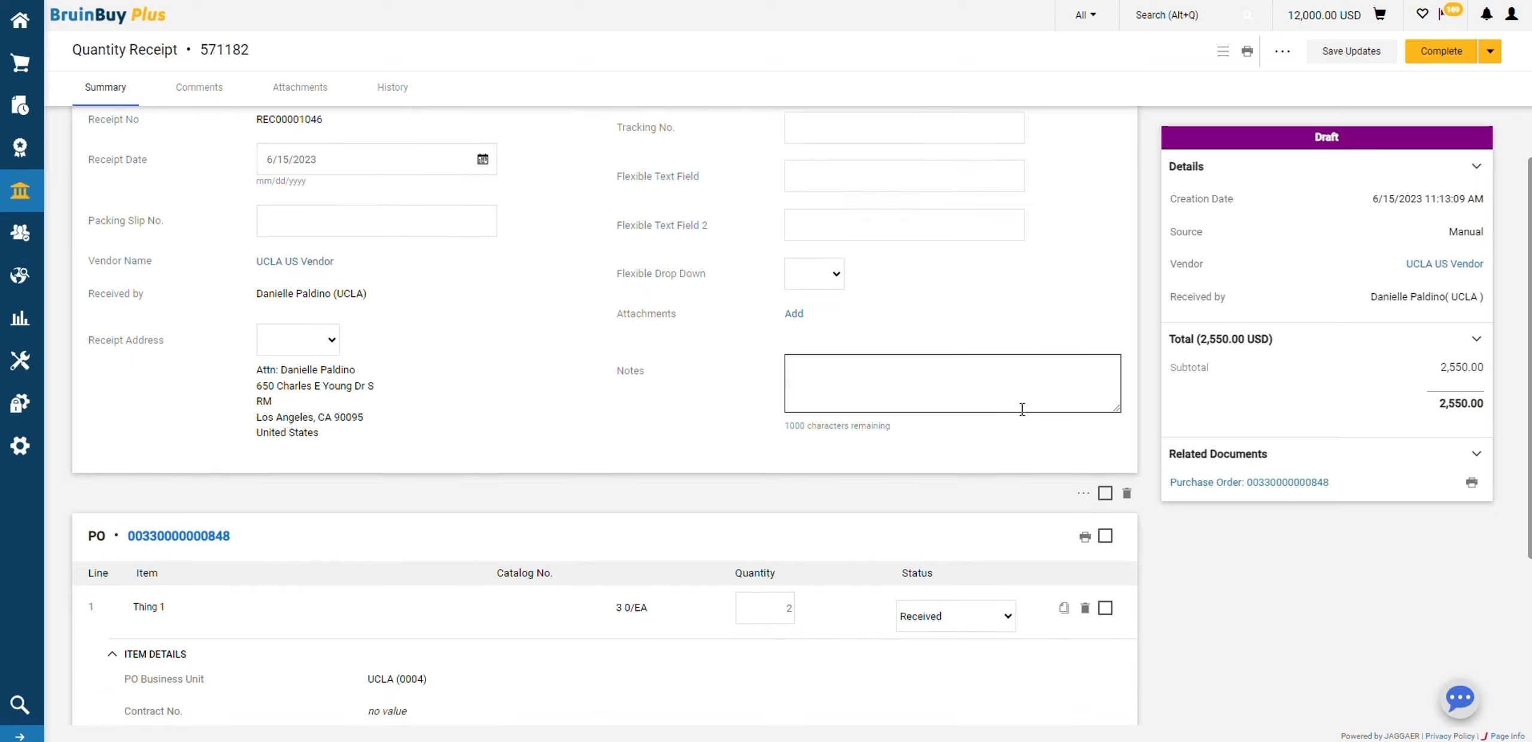
double_click(781, 446)
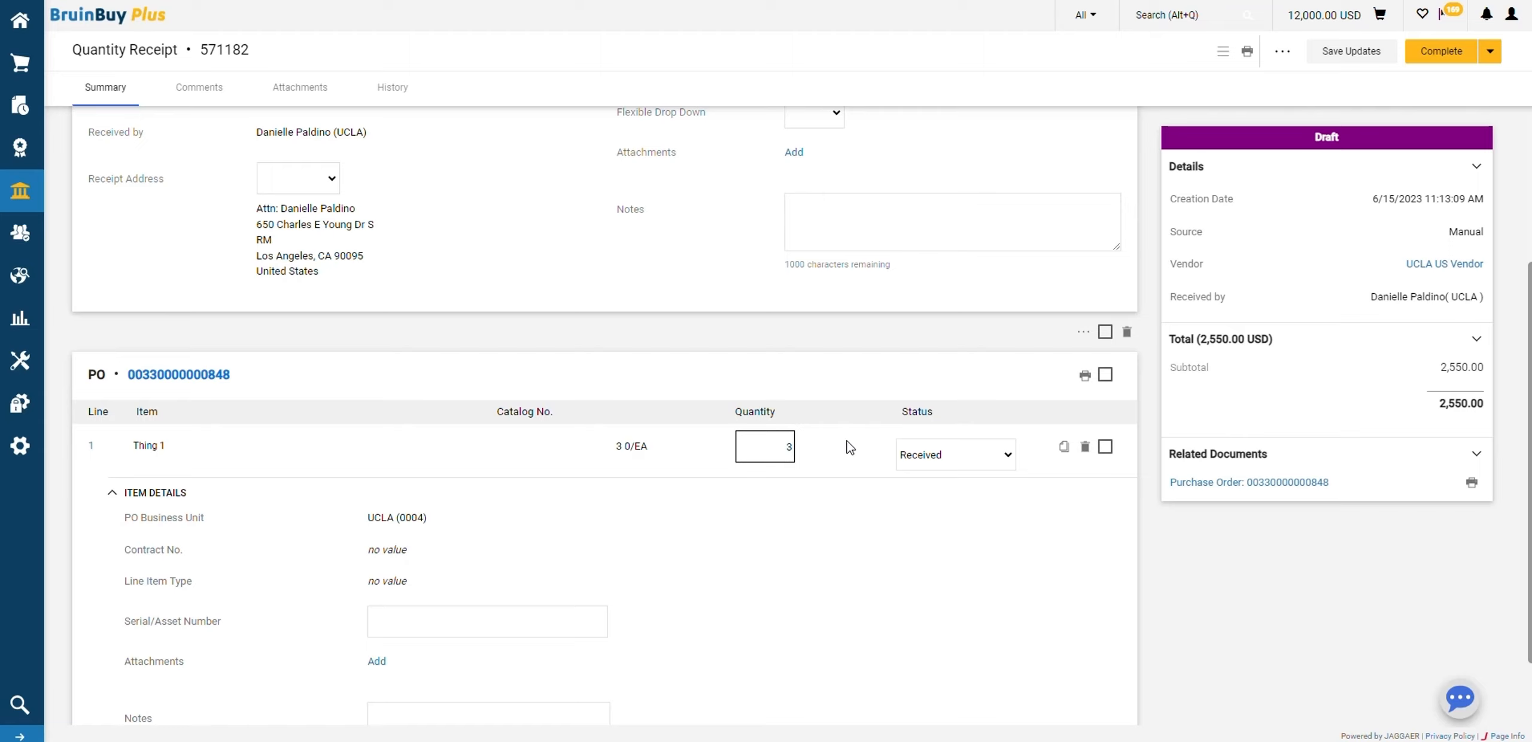
scroll(598, 419, "down", 1)
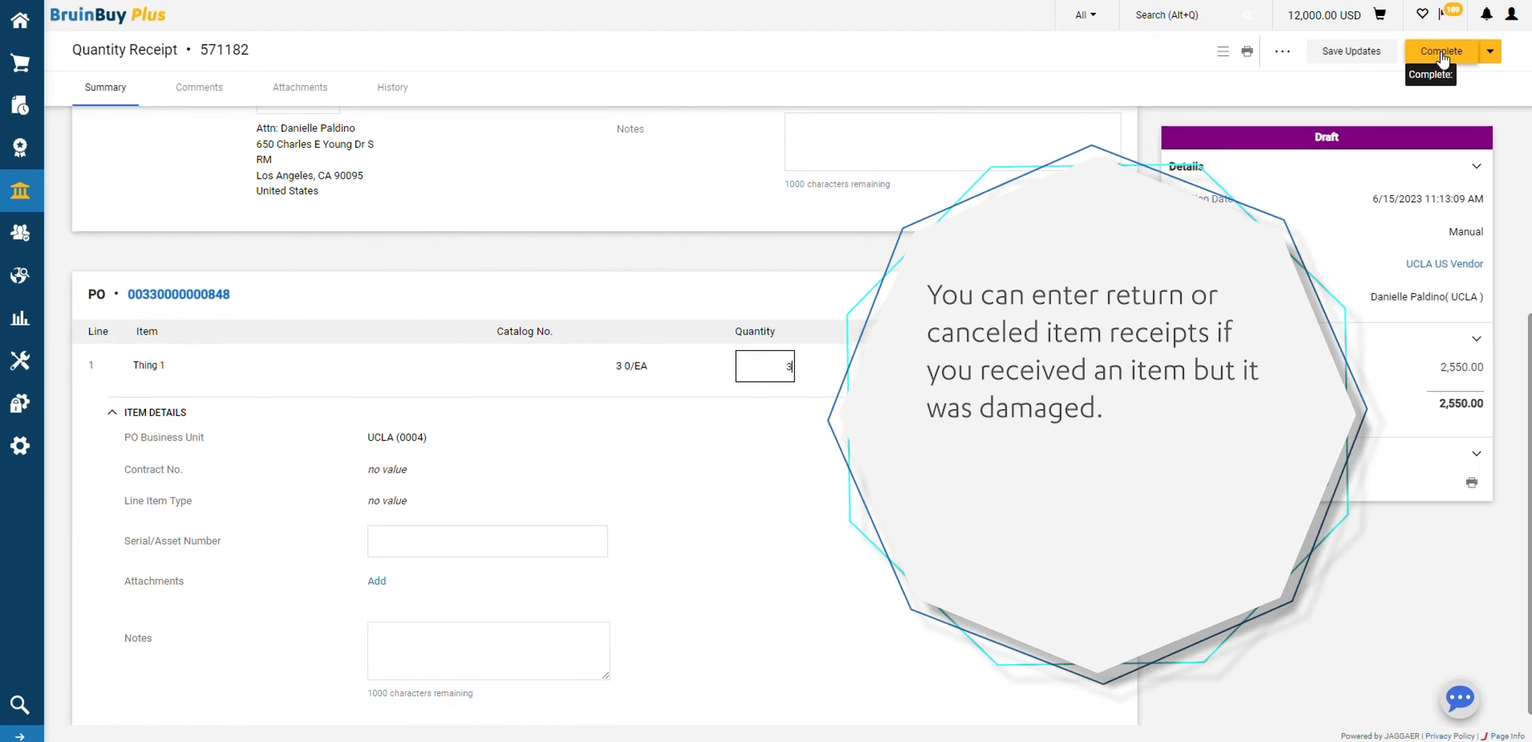
left_click(1440, 59)
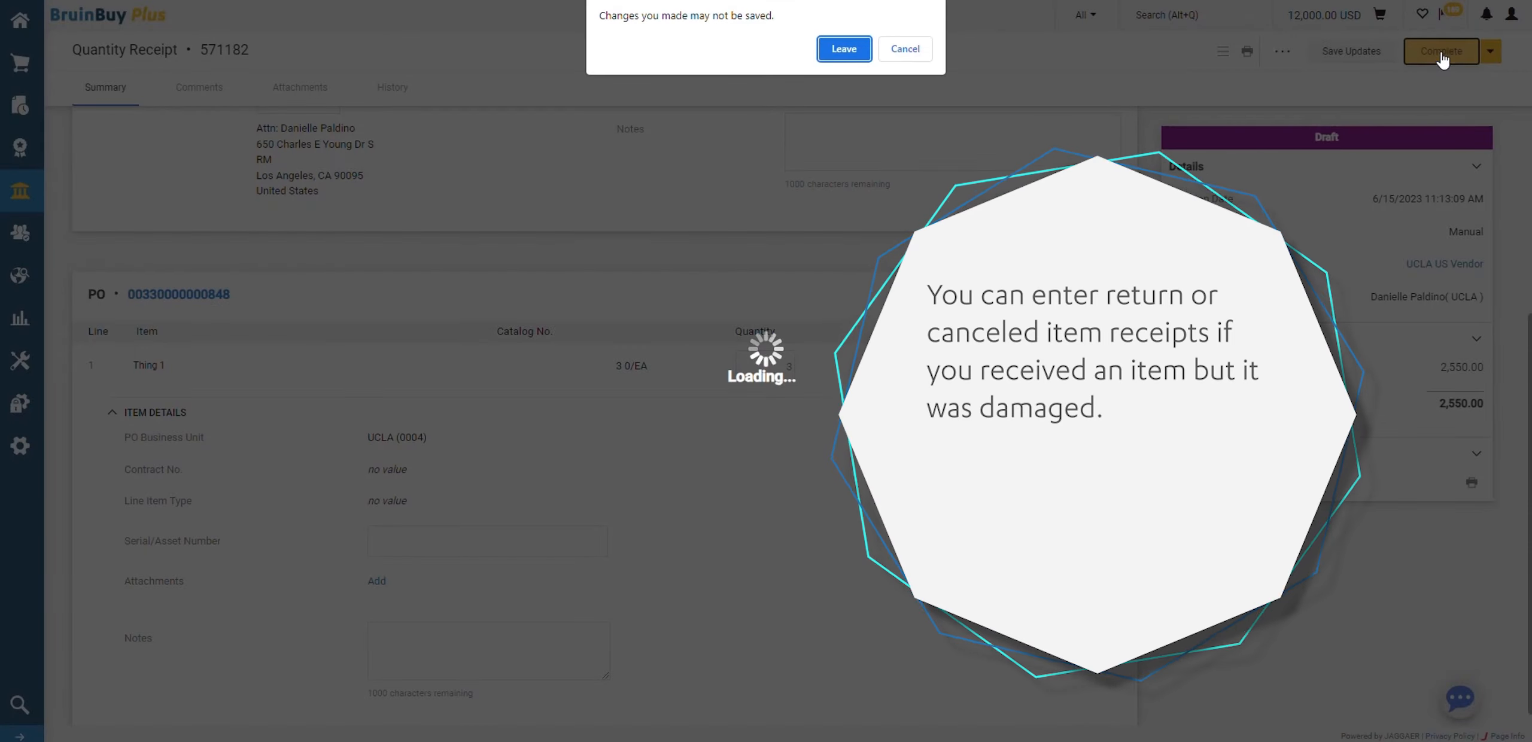
left_click(831, 51)
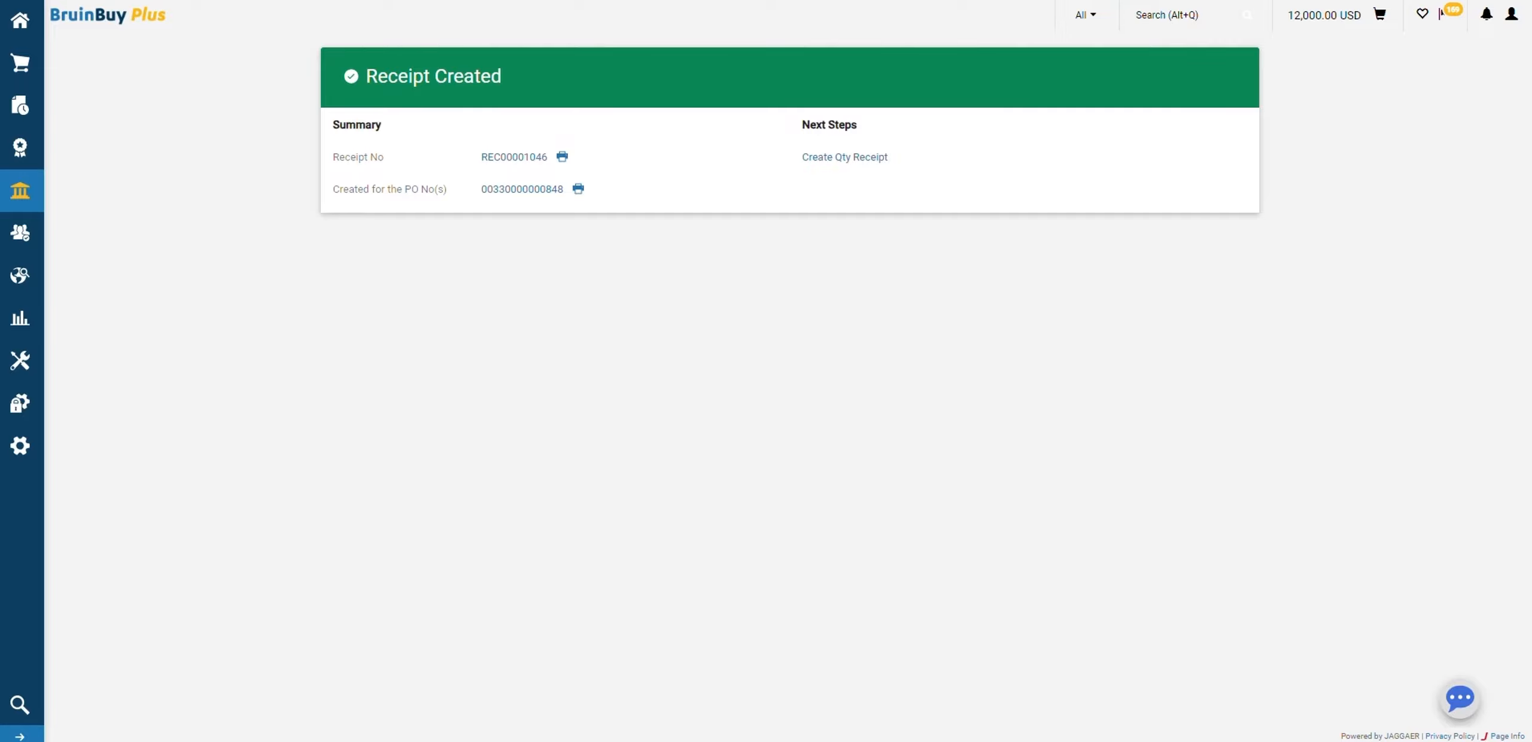
Return to the purchase order's receipts and create another quantity receipt
left_click(509, 190)
left_click(733, 95)
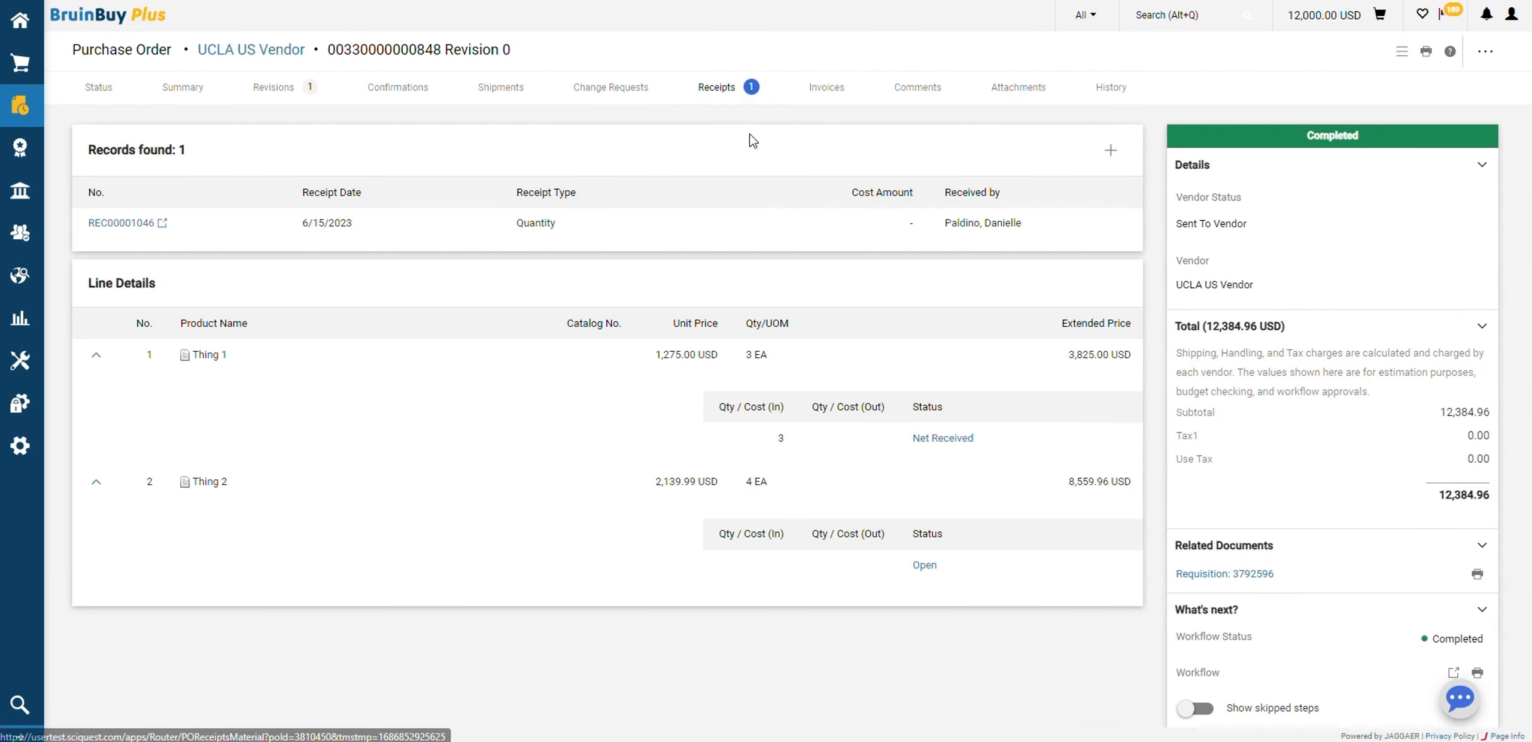
left_click(1113, 155)
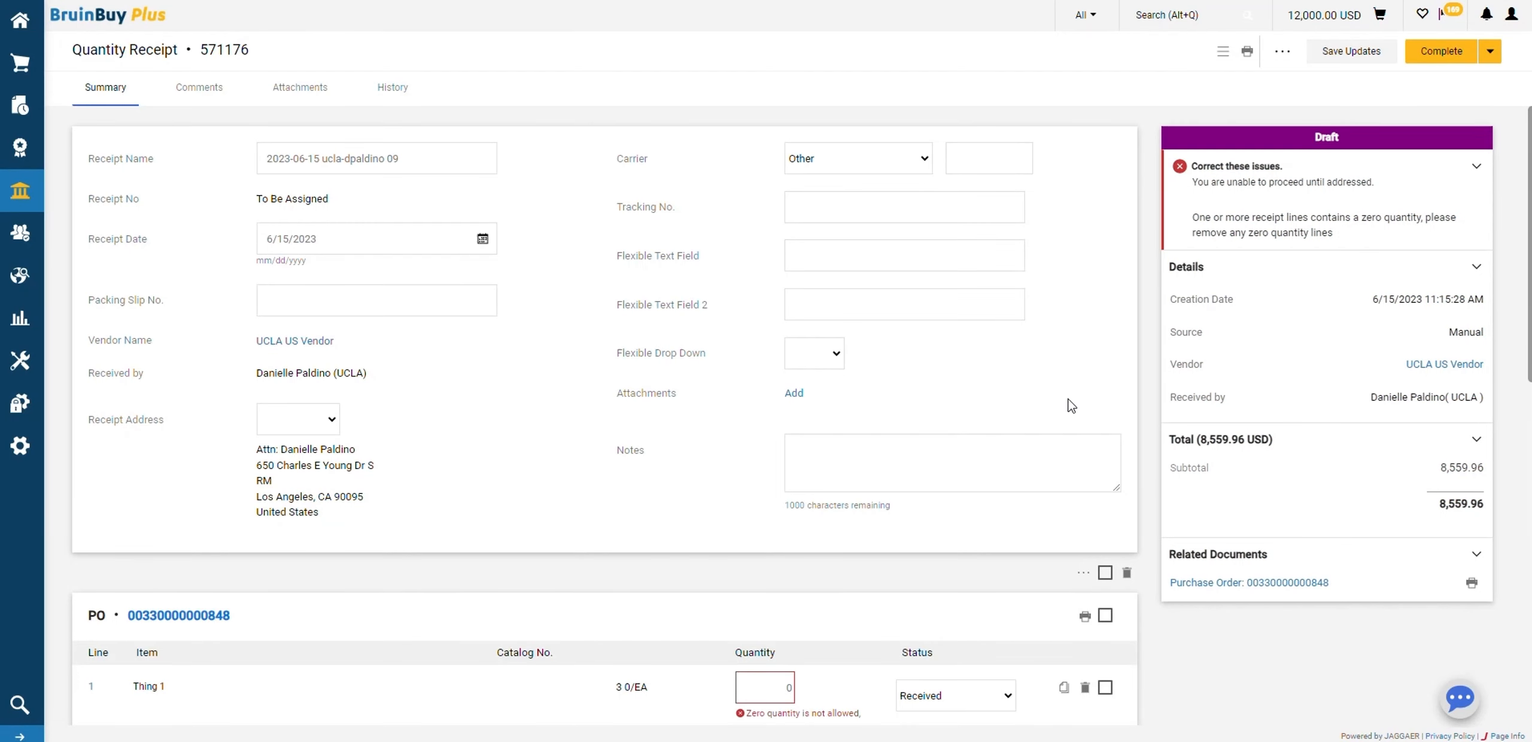
Remove the zero-quantity Thing 1 line from the new draft receipt
scroll(1070, 402, "down", 4)
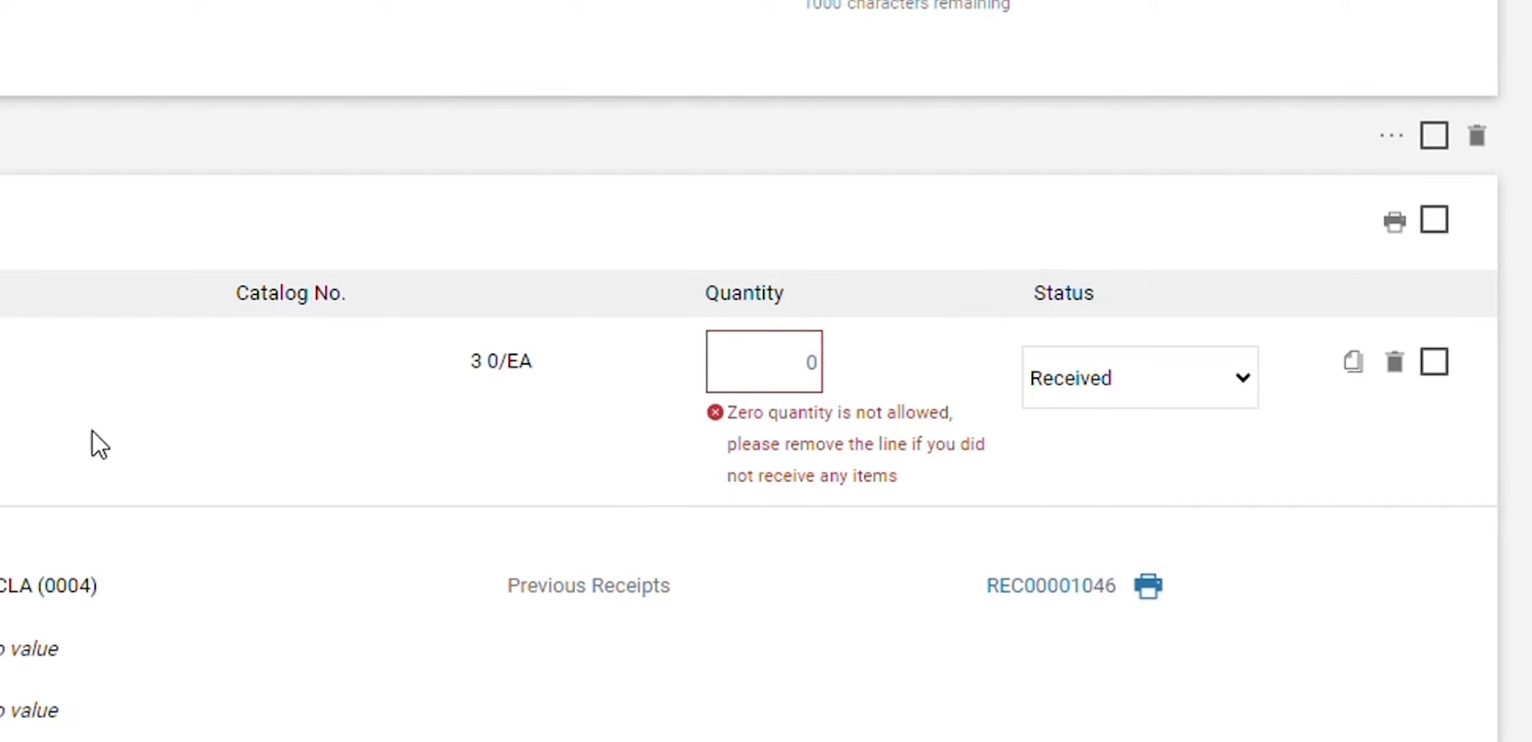
left_click(1394, 362)
left_click(1327, 363)
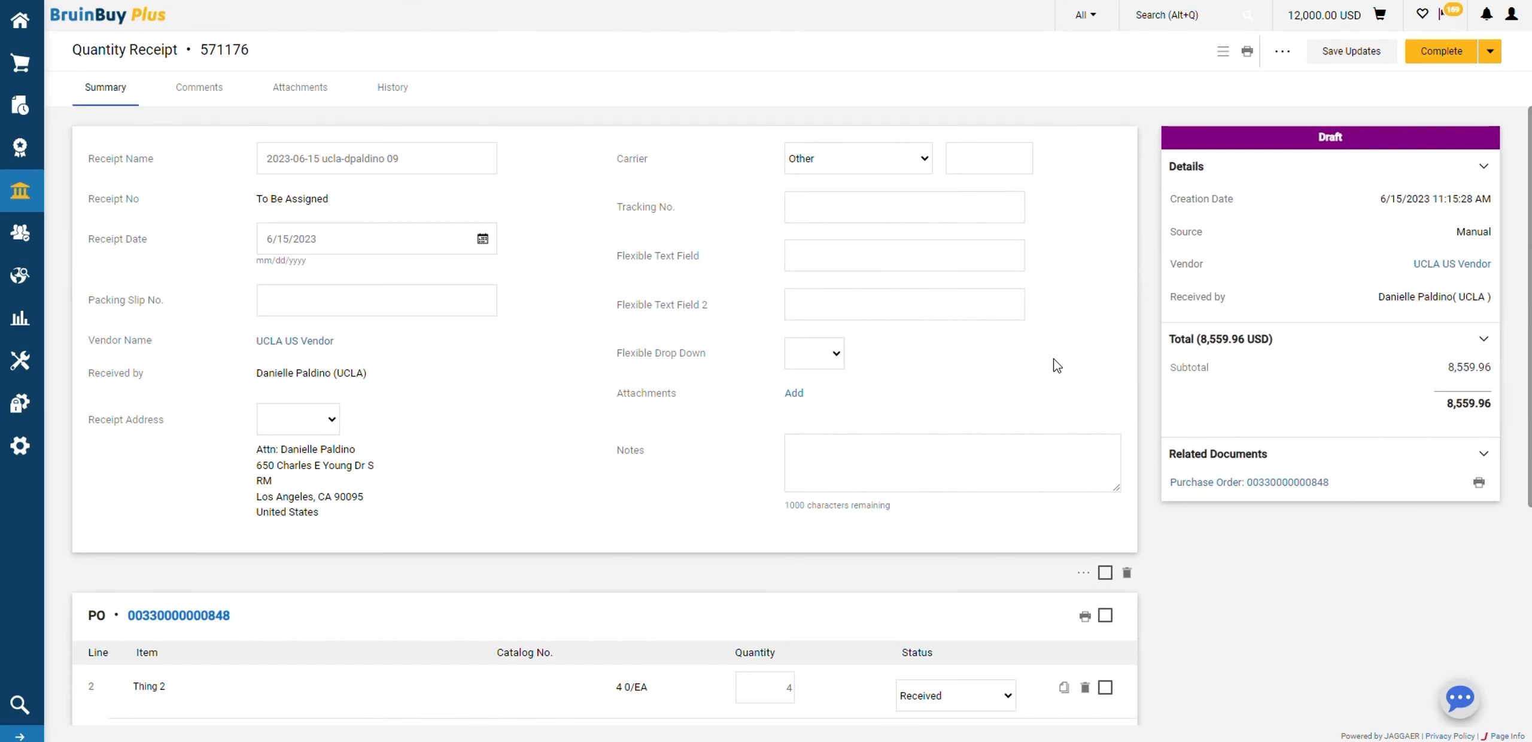
Set the Thing 2 line's quantity to 2 and its status to Returned
scroll(988, 365, "down", 4)
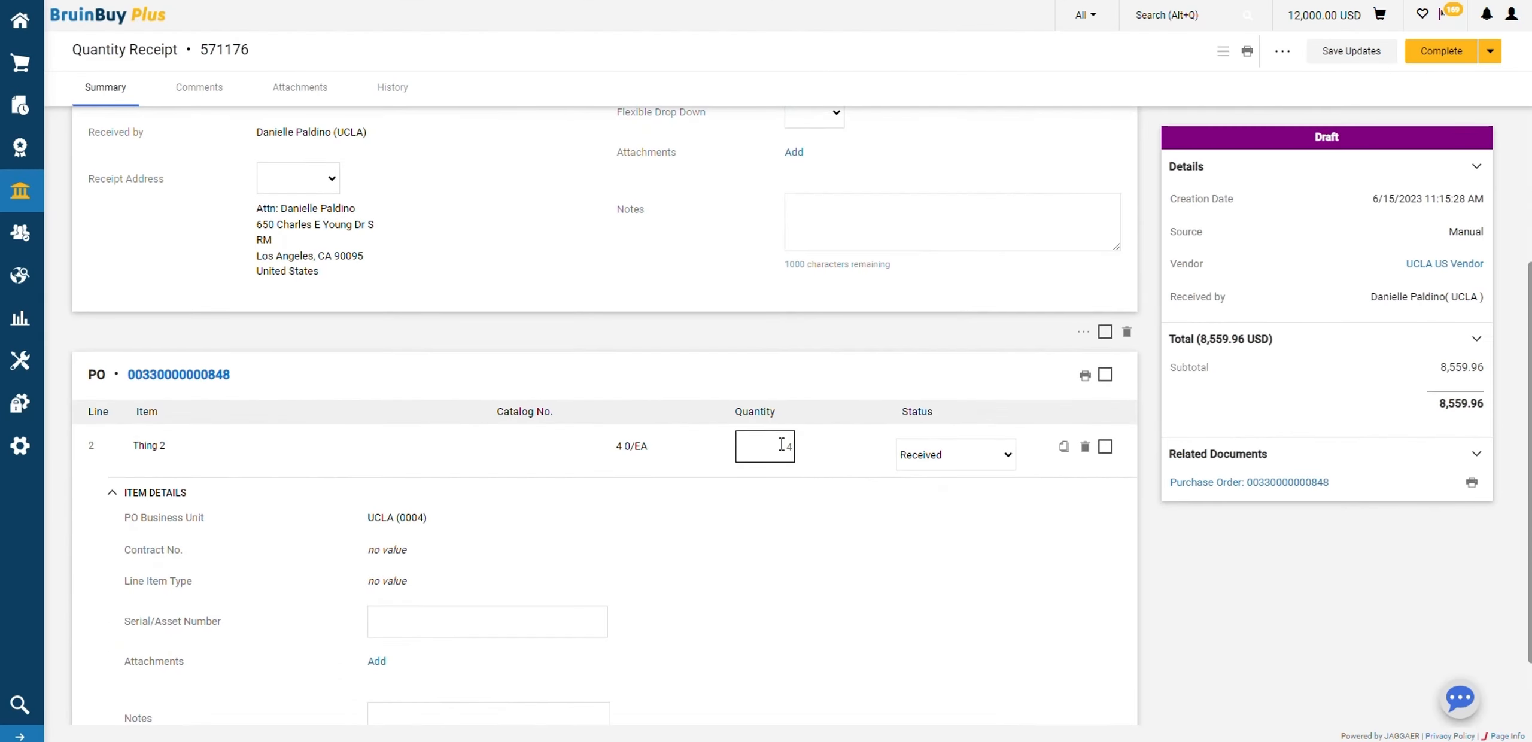
type("2")
left_click(964, 456)
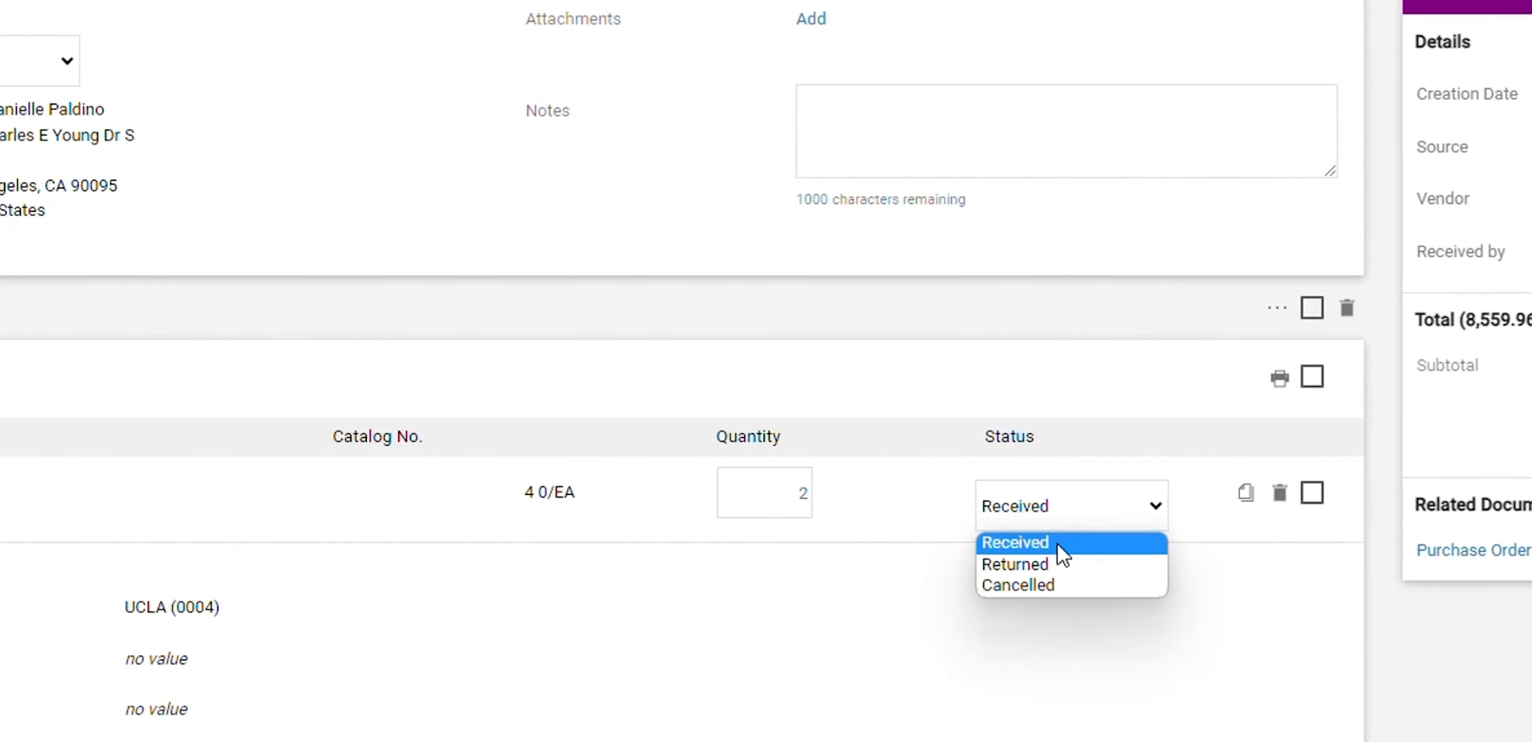
left_click(1011, 563)
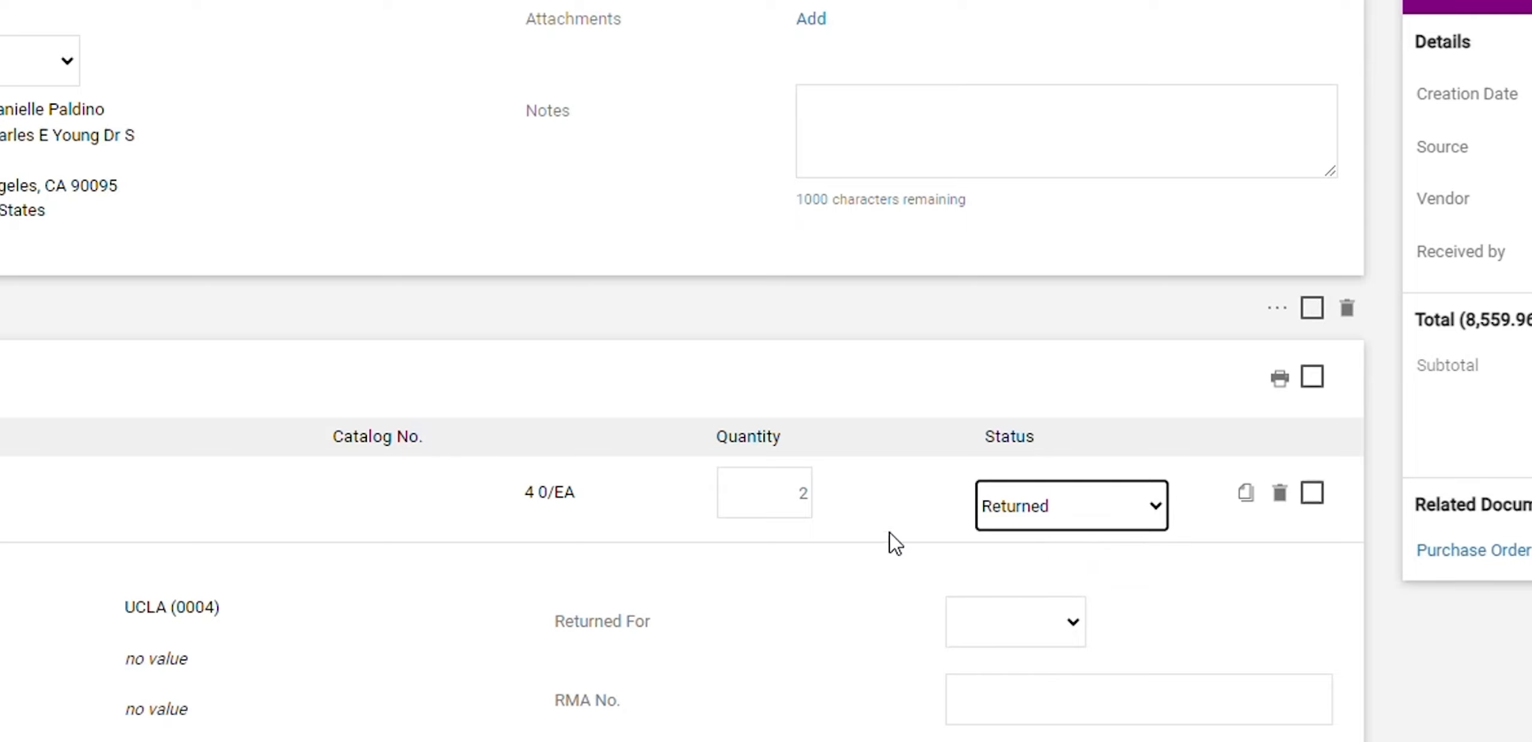
Choose Damaged as the return reason for Thing 2, leave the RMA number empty, and complete the receipt
scroll(1050, 383, "down", 3)
left_click(1046, 421)
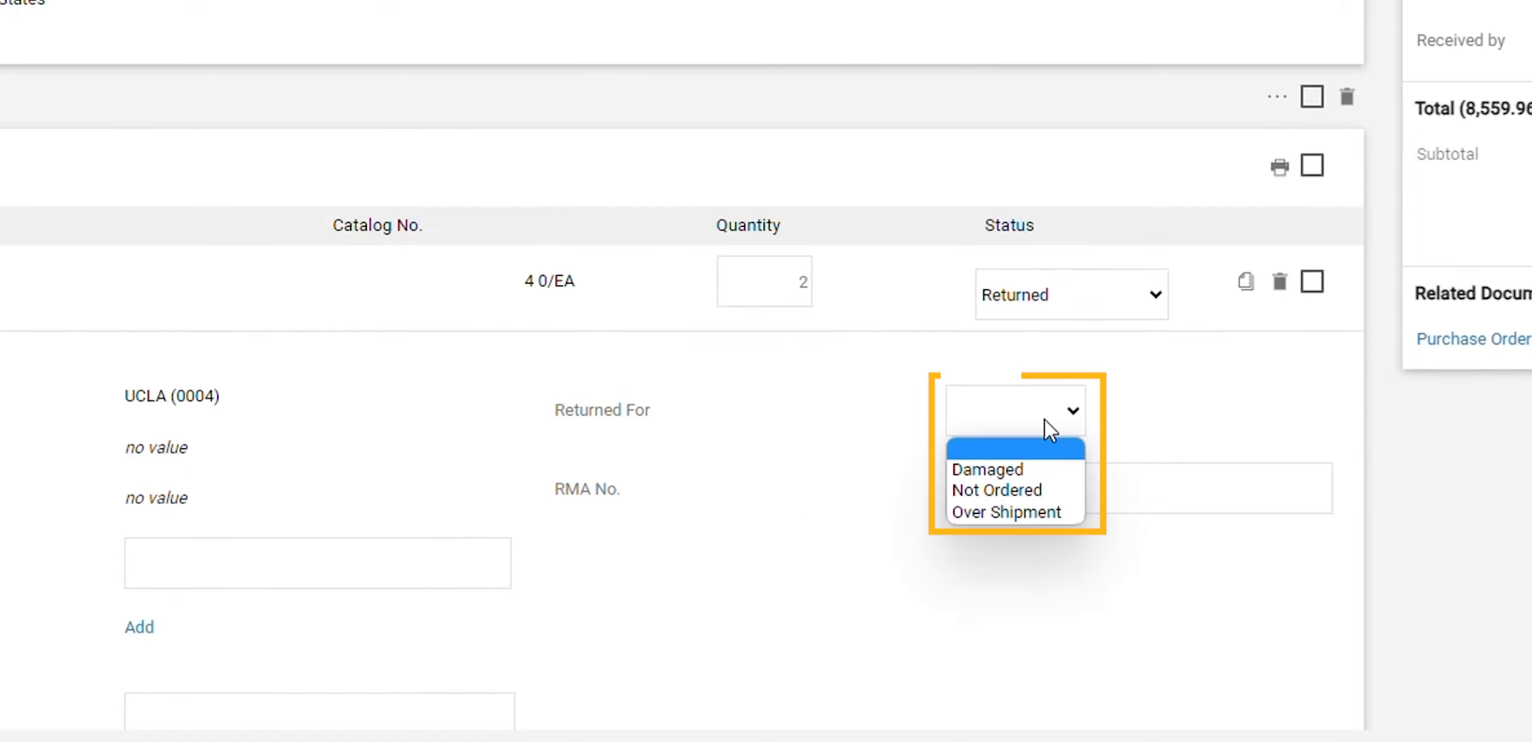
left_click(1026, 466)
left_click(1053, 482)
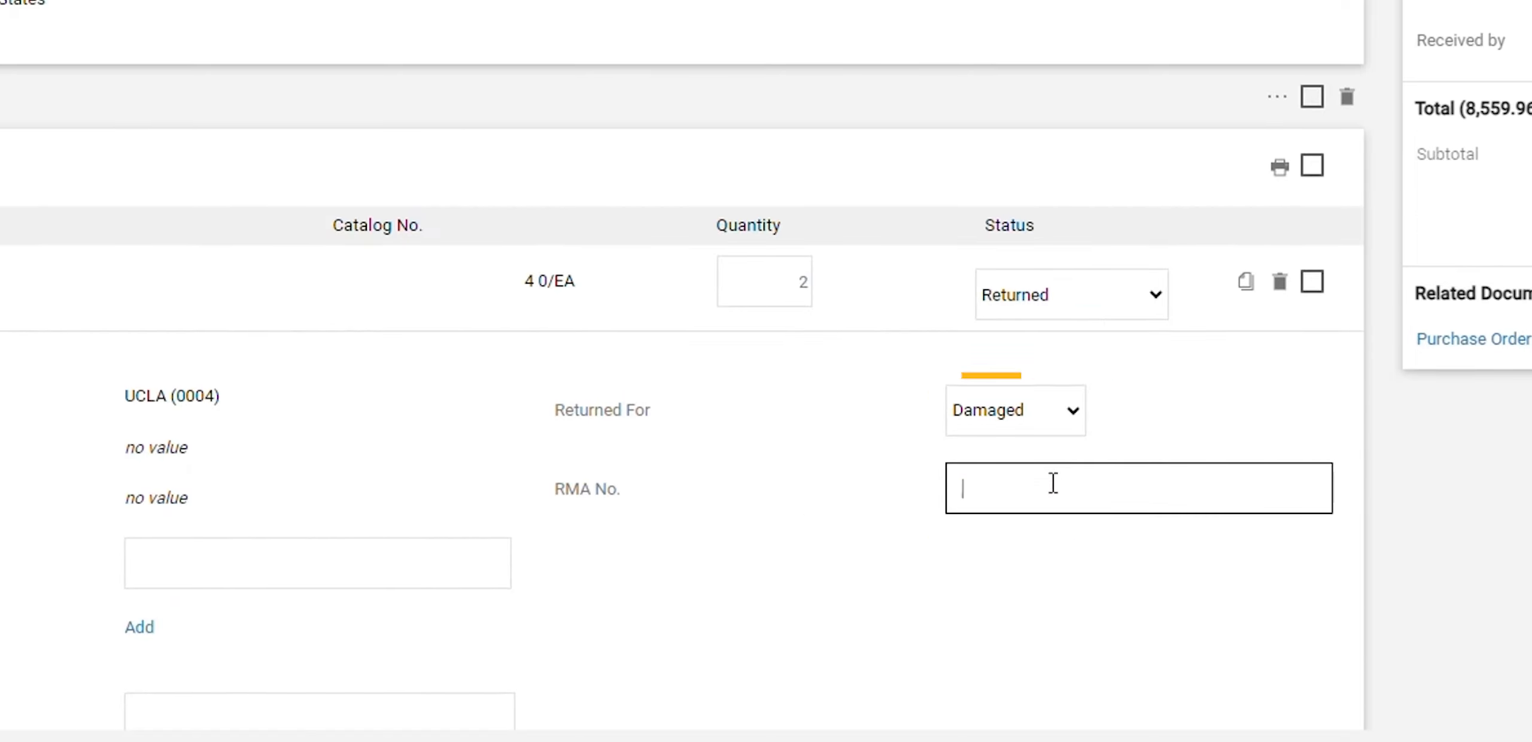
scroll(692, 500, "down", 2)
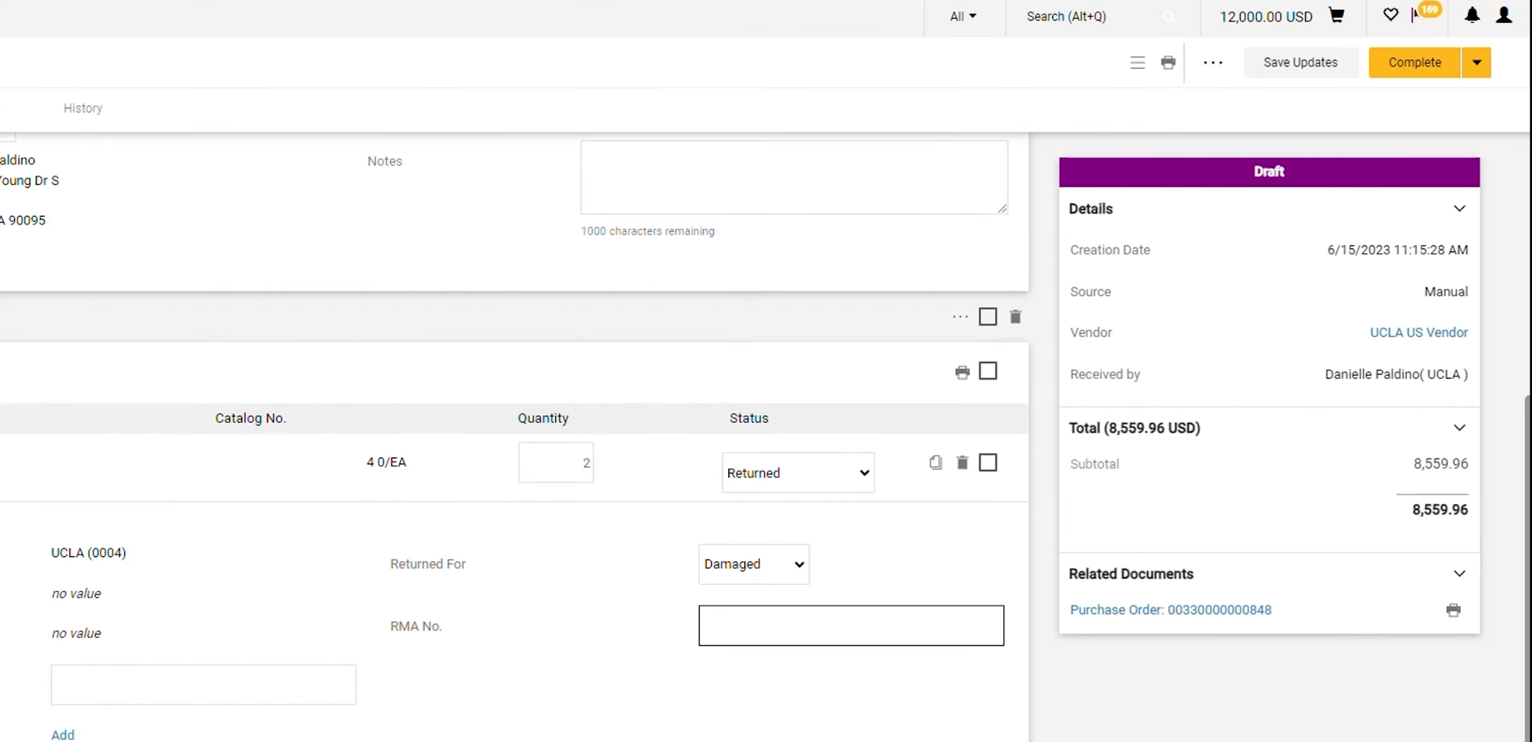
left_click(1421, 75)
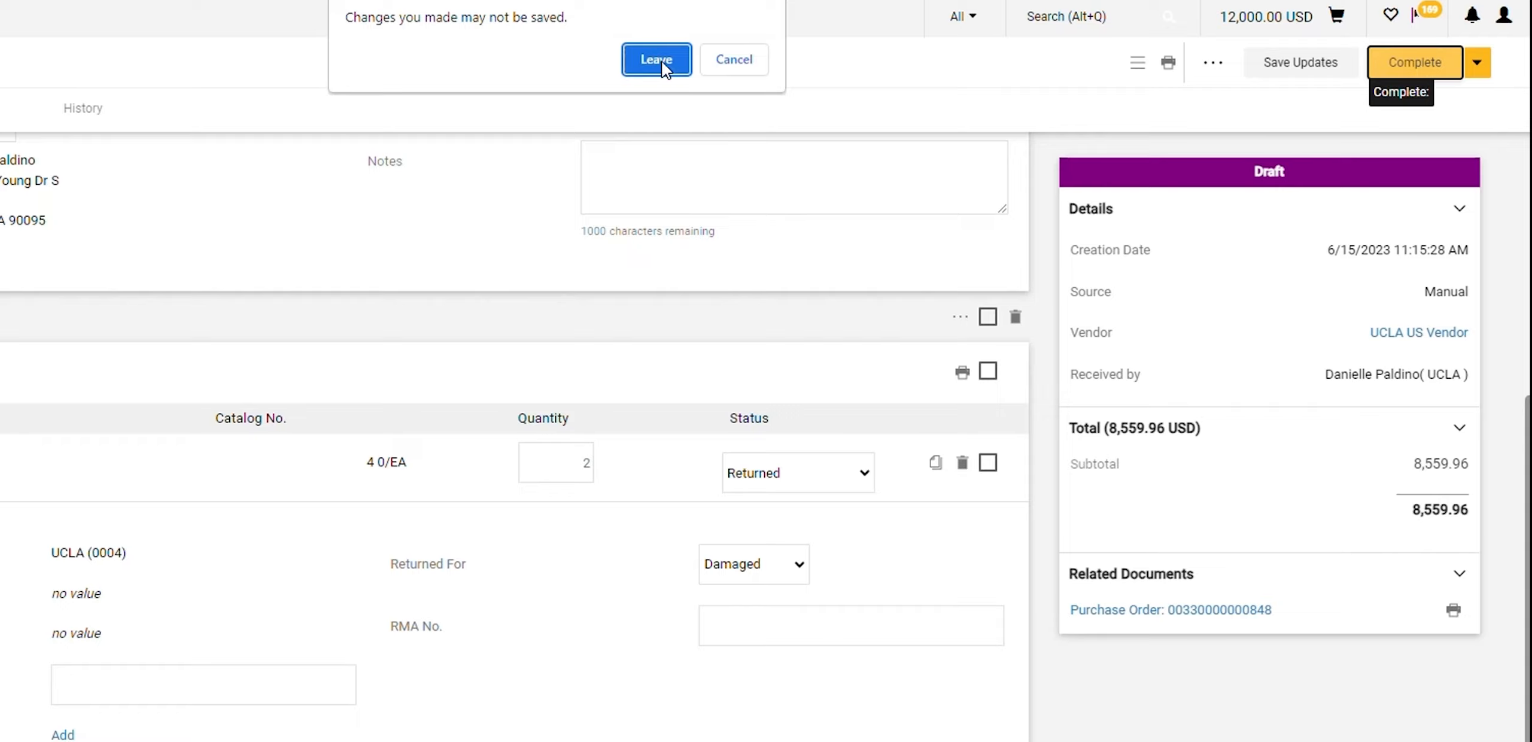
key("Return")
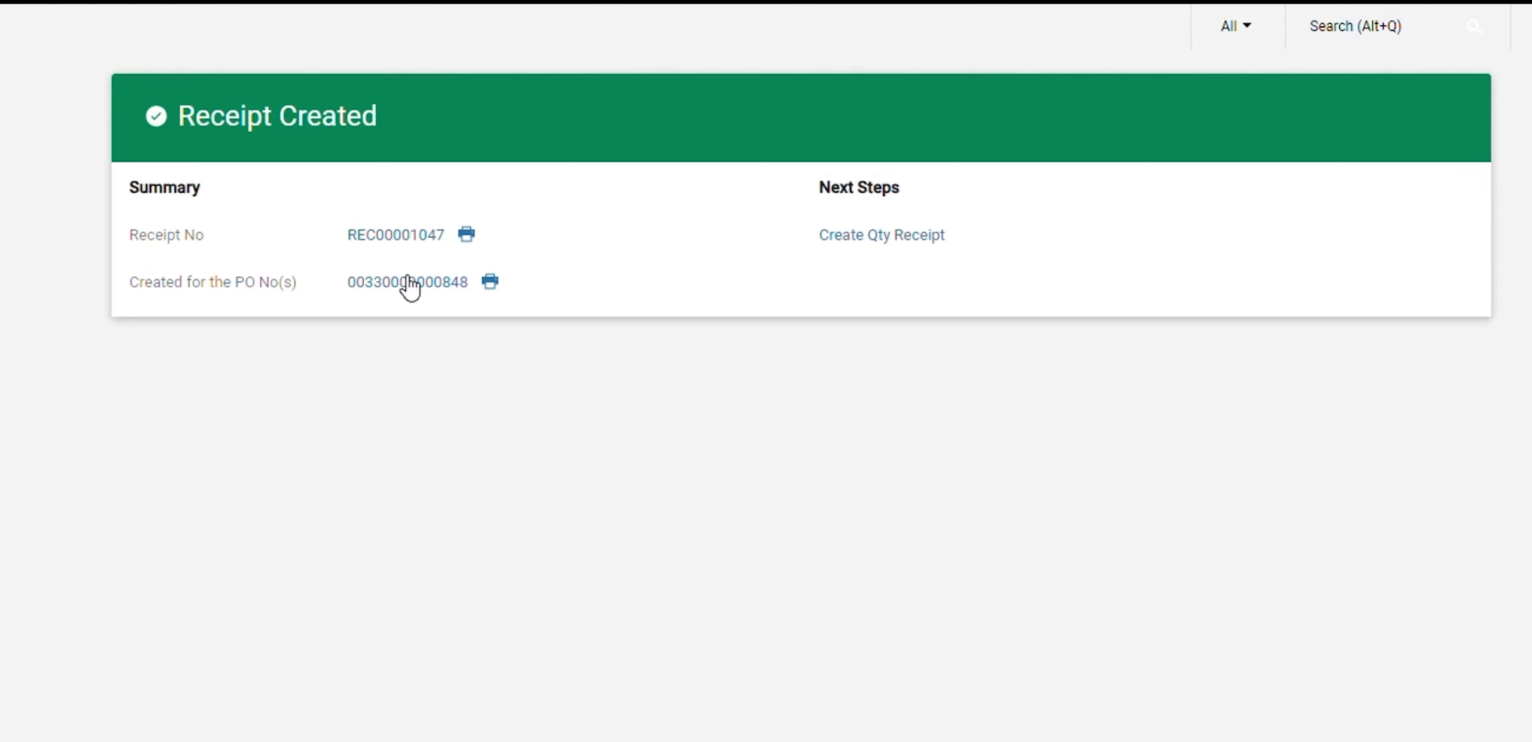
Open the purchase order from the return receipt's confirmation and view its receipts
left_click(411, 285)
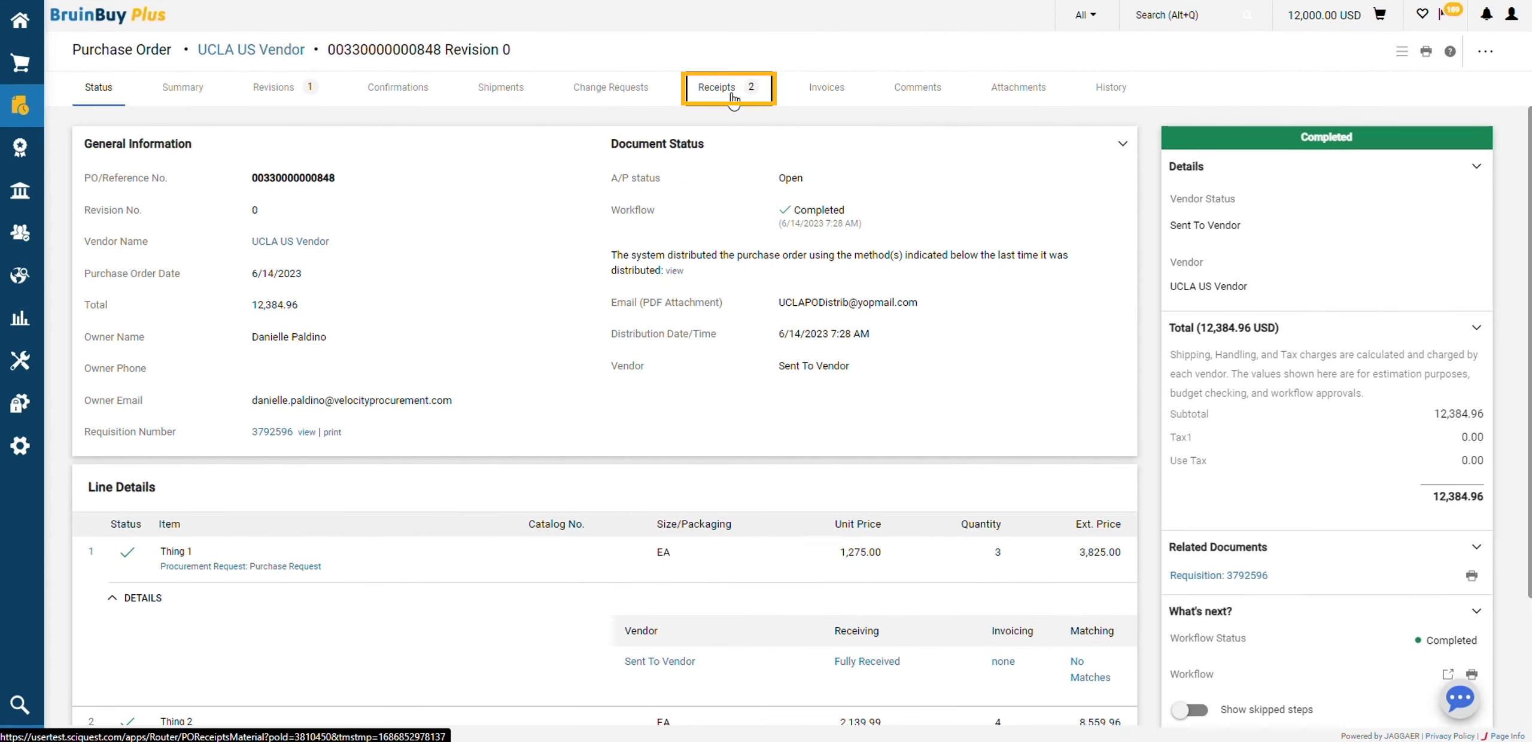
left_click(733, 98)
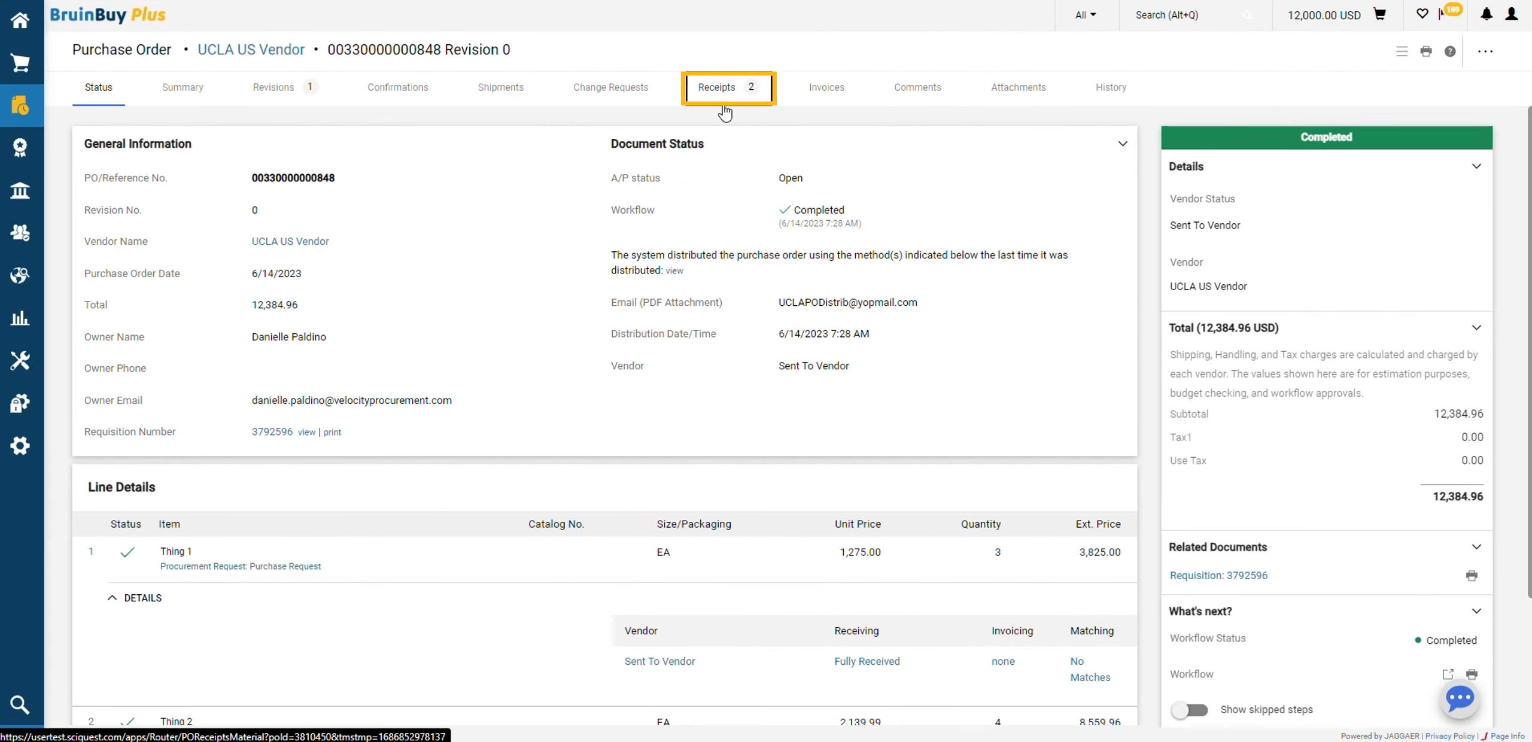